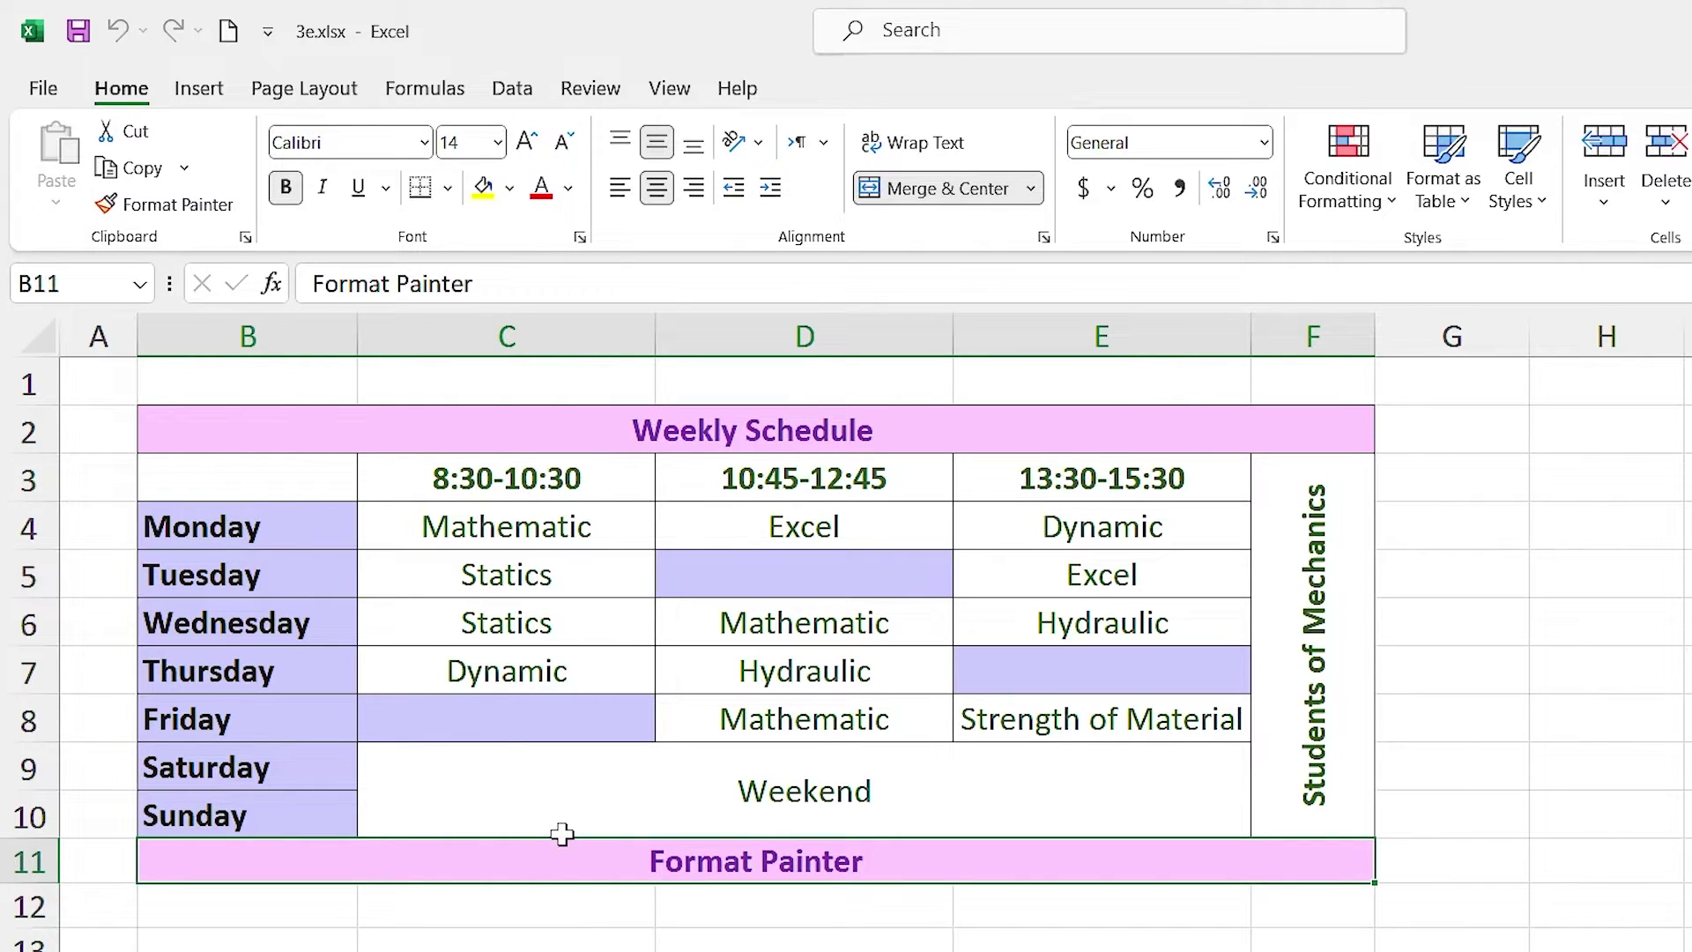
Step: Copy the Tuesday 13:30-15:30 'Excel' entry in cell E5
{"action": "left_click", "coordinate": [548, 721]}
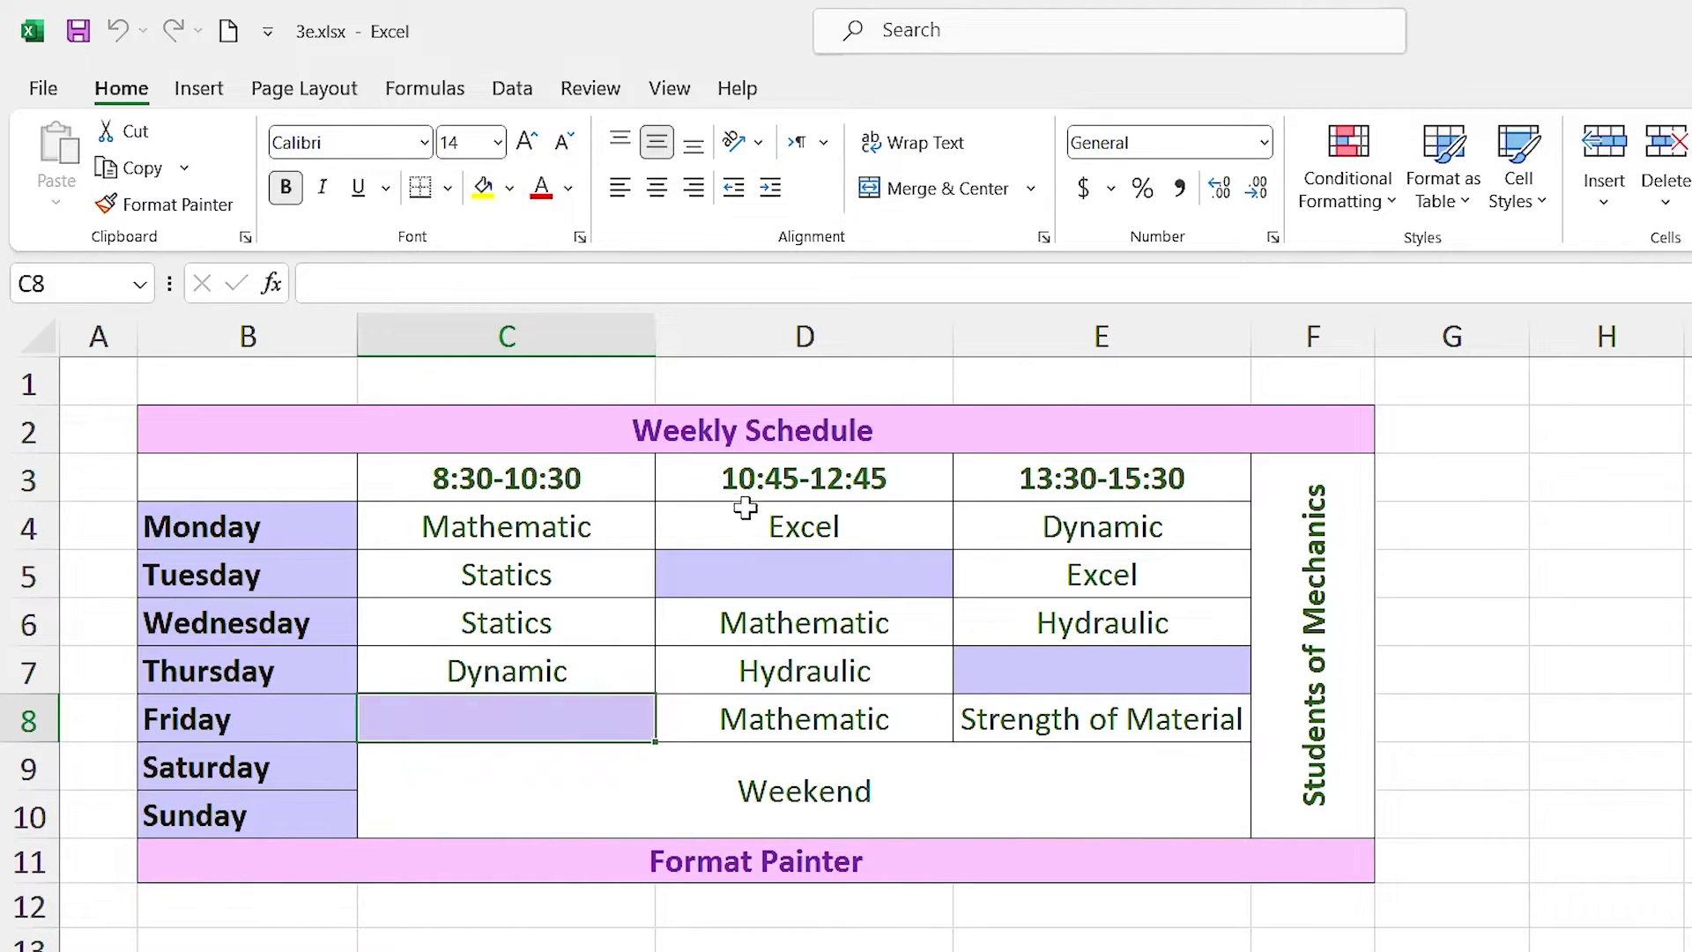
{"action": "left_click", "coordinate": [1014, 569]}
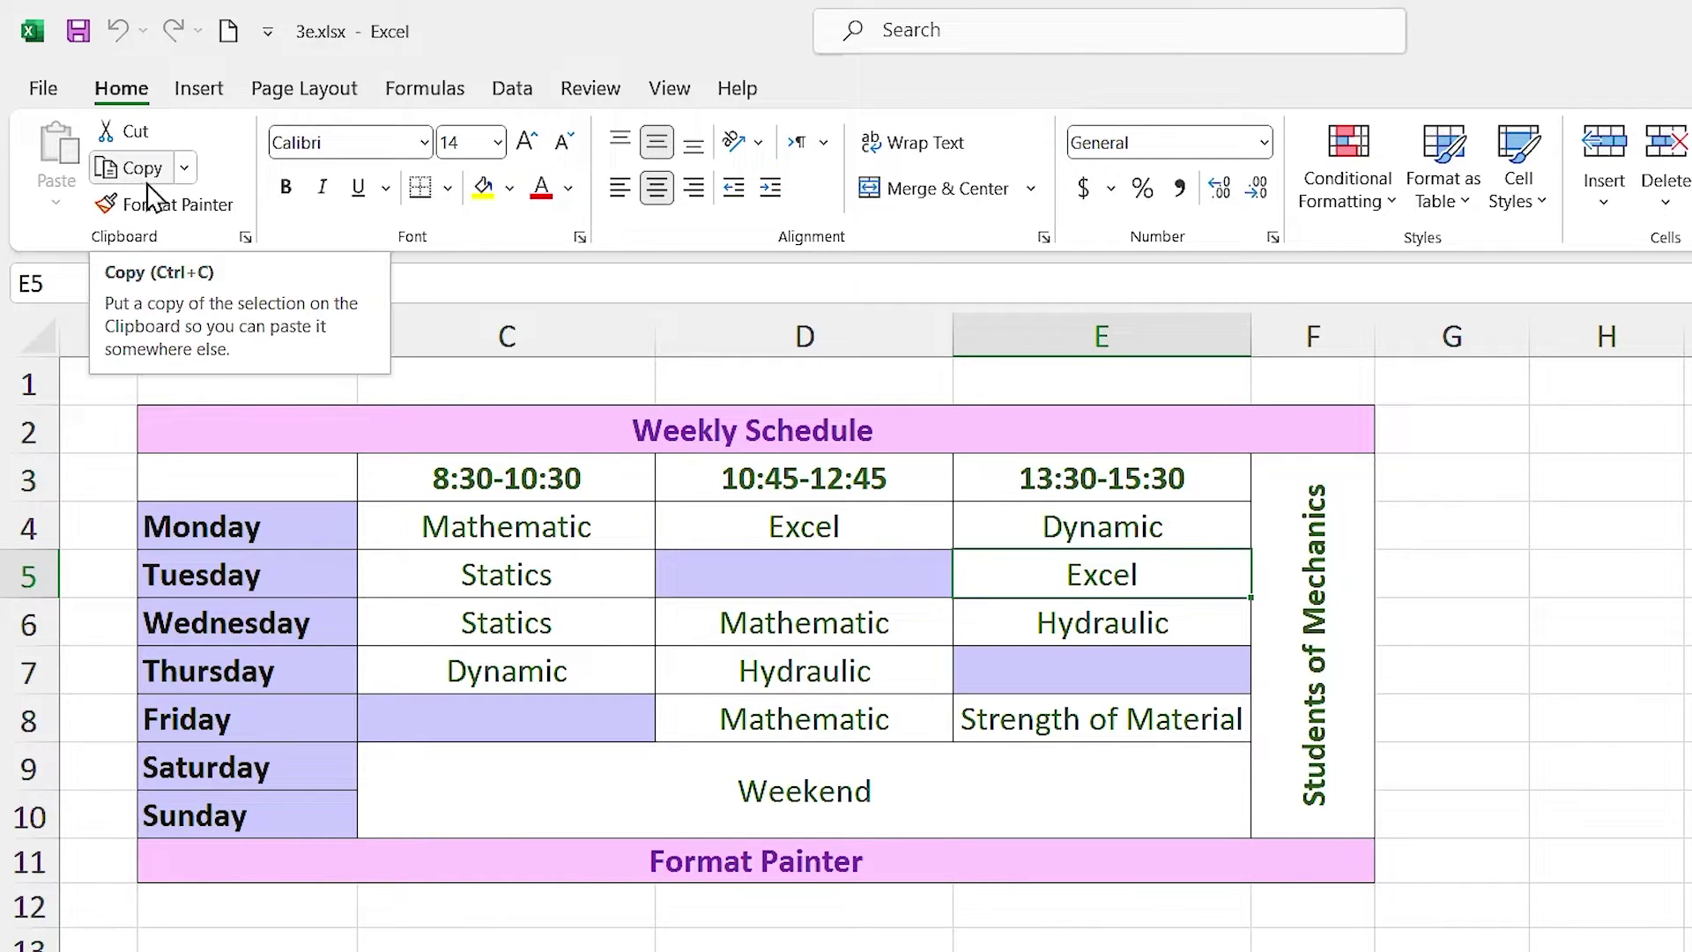
{"action": "right_click", "coordinate": [1013, 572]}
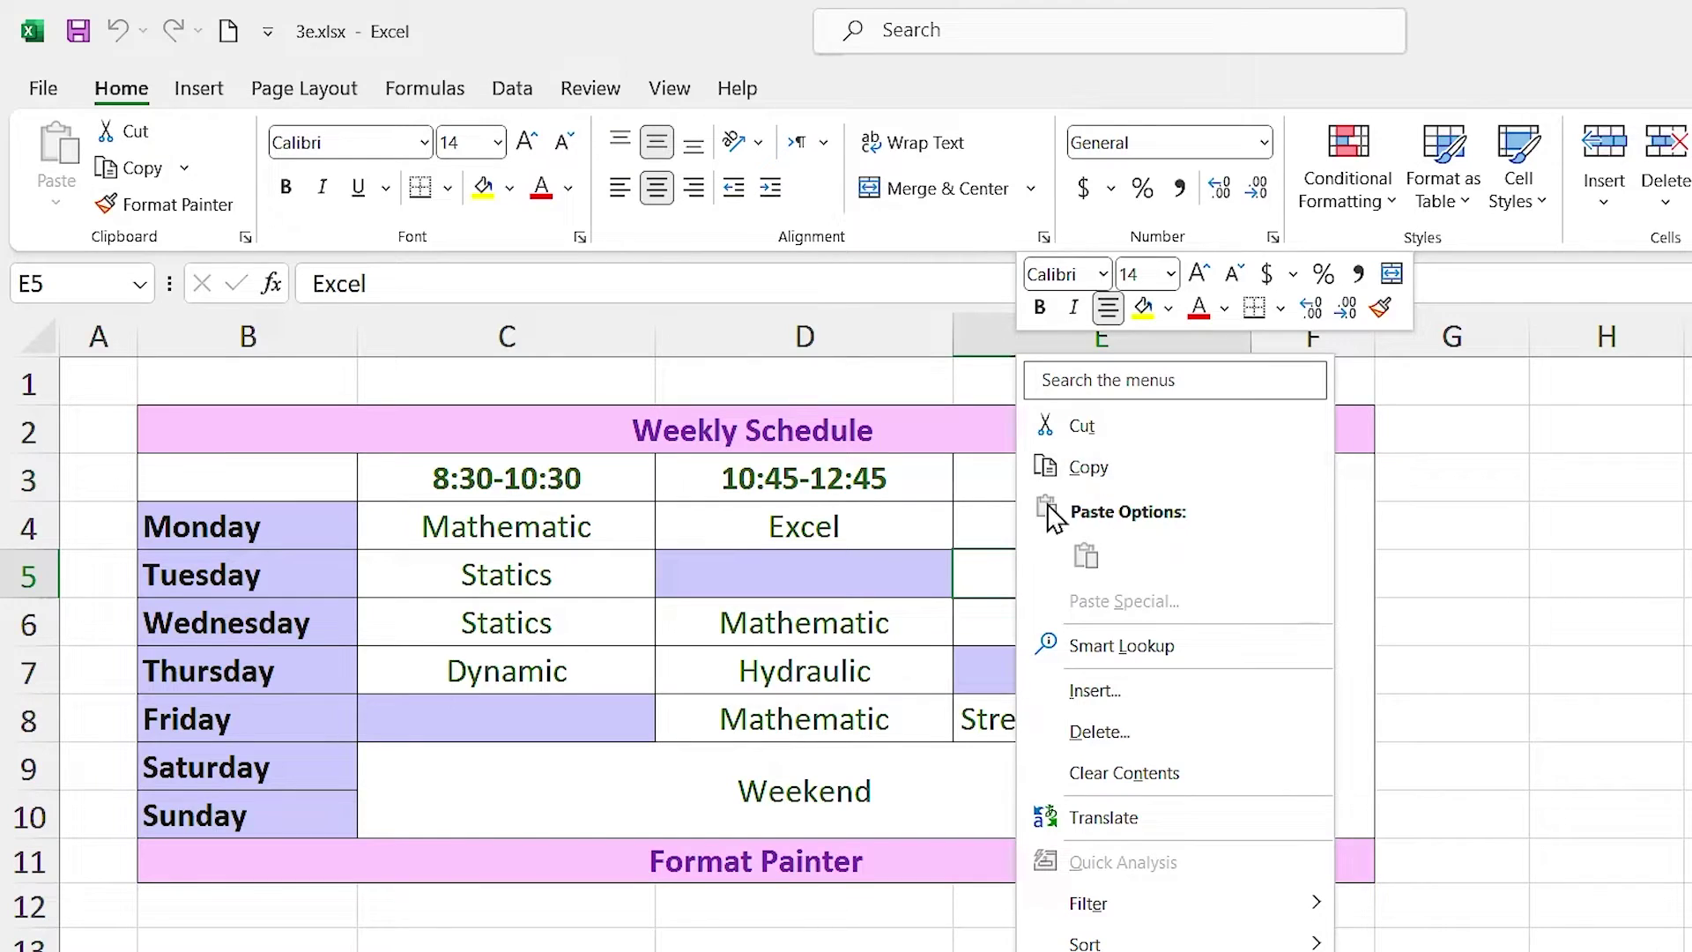
{"action": "left_click", "coordinate": [982, 577]}
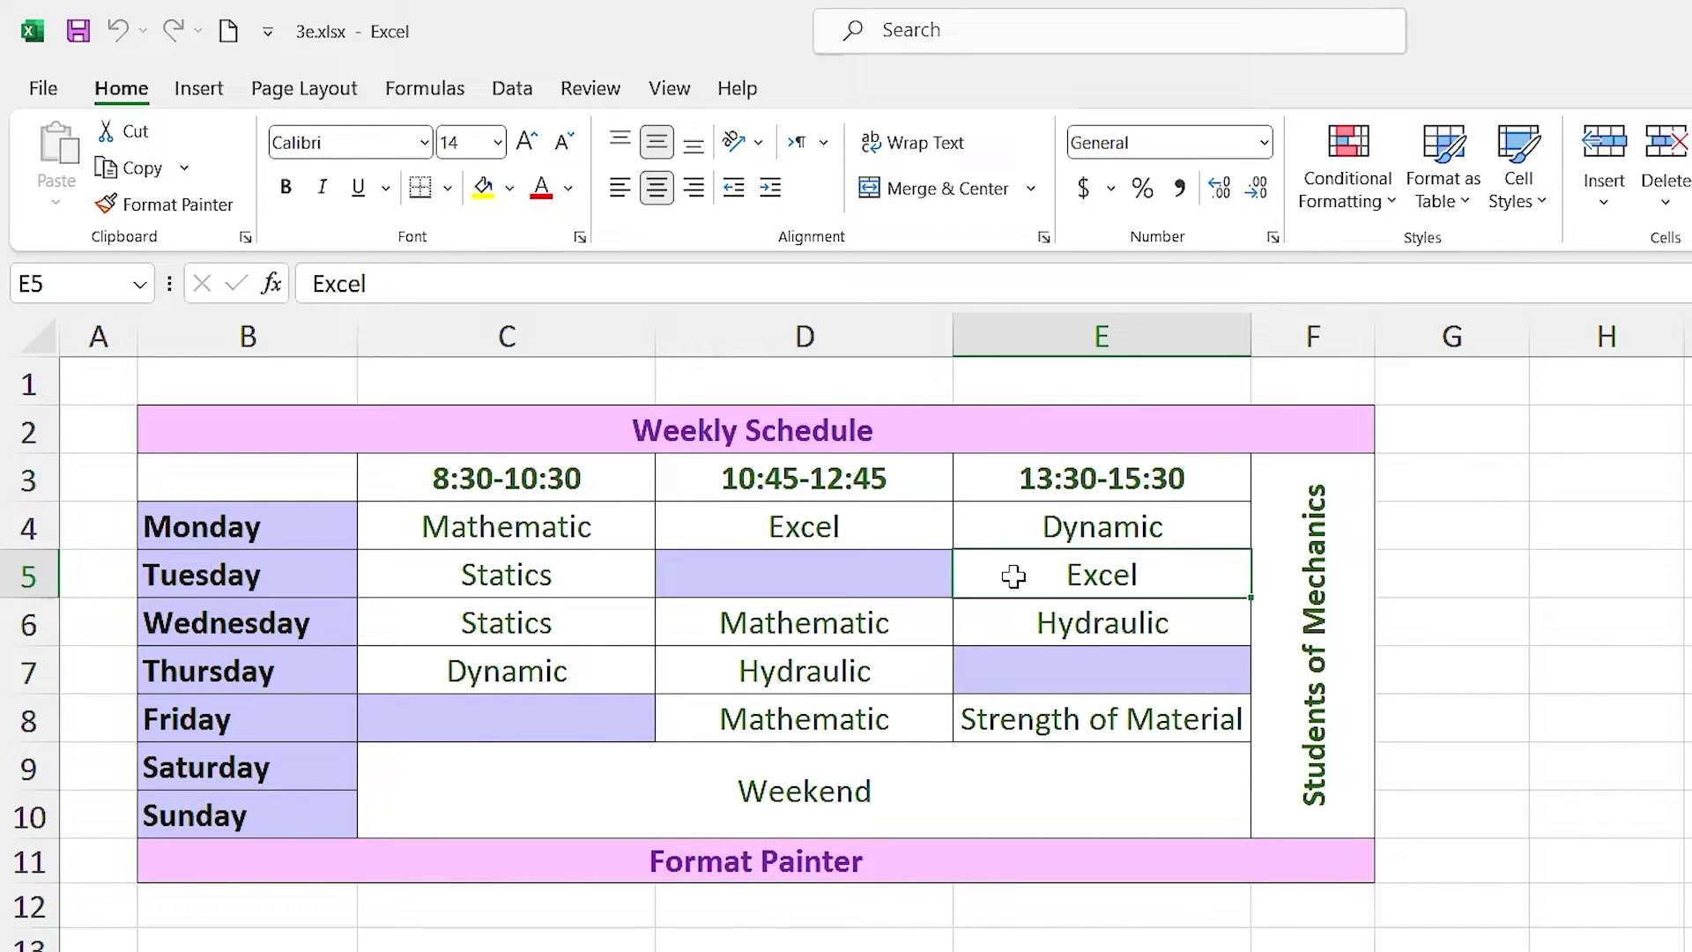
{"action": "key", "text": "ctrl+c"}
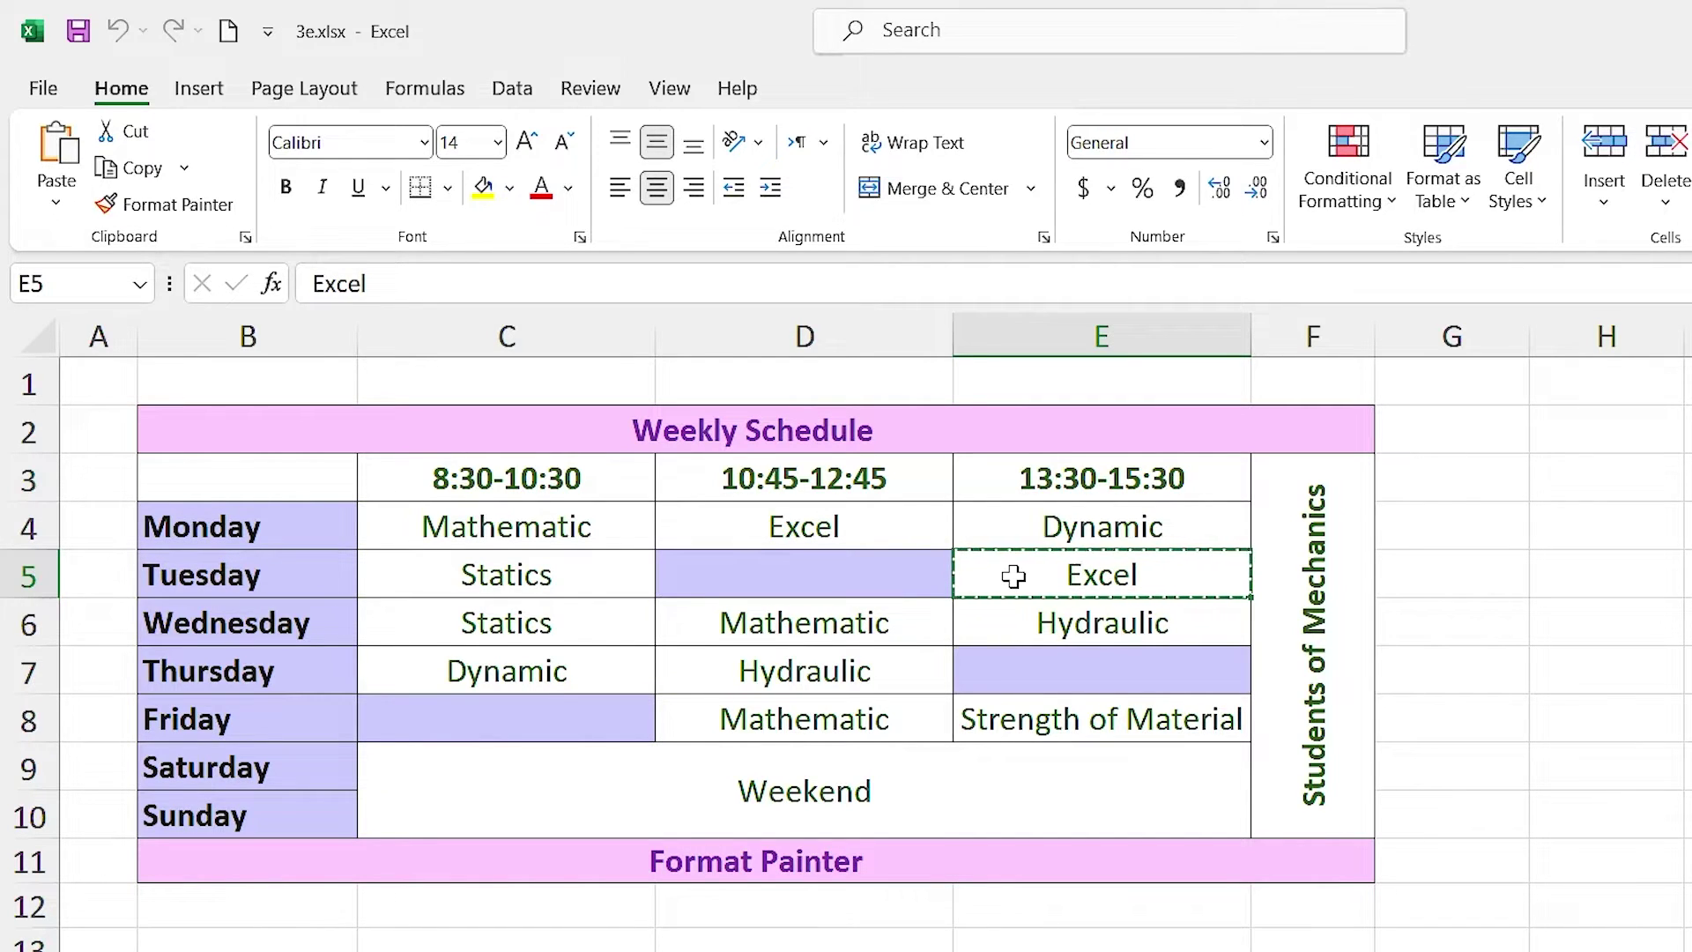
{"action": "key", "text": "ctrl+c"}
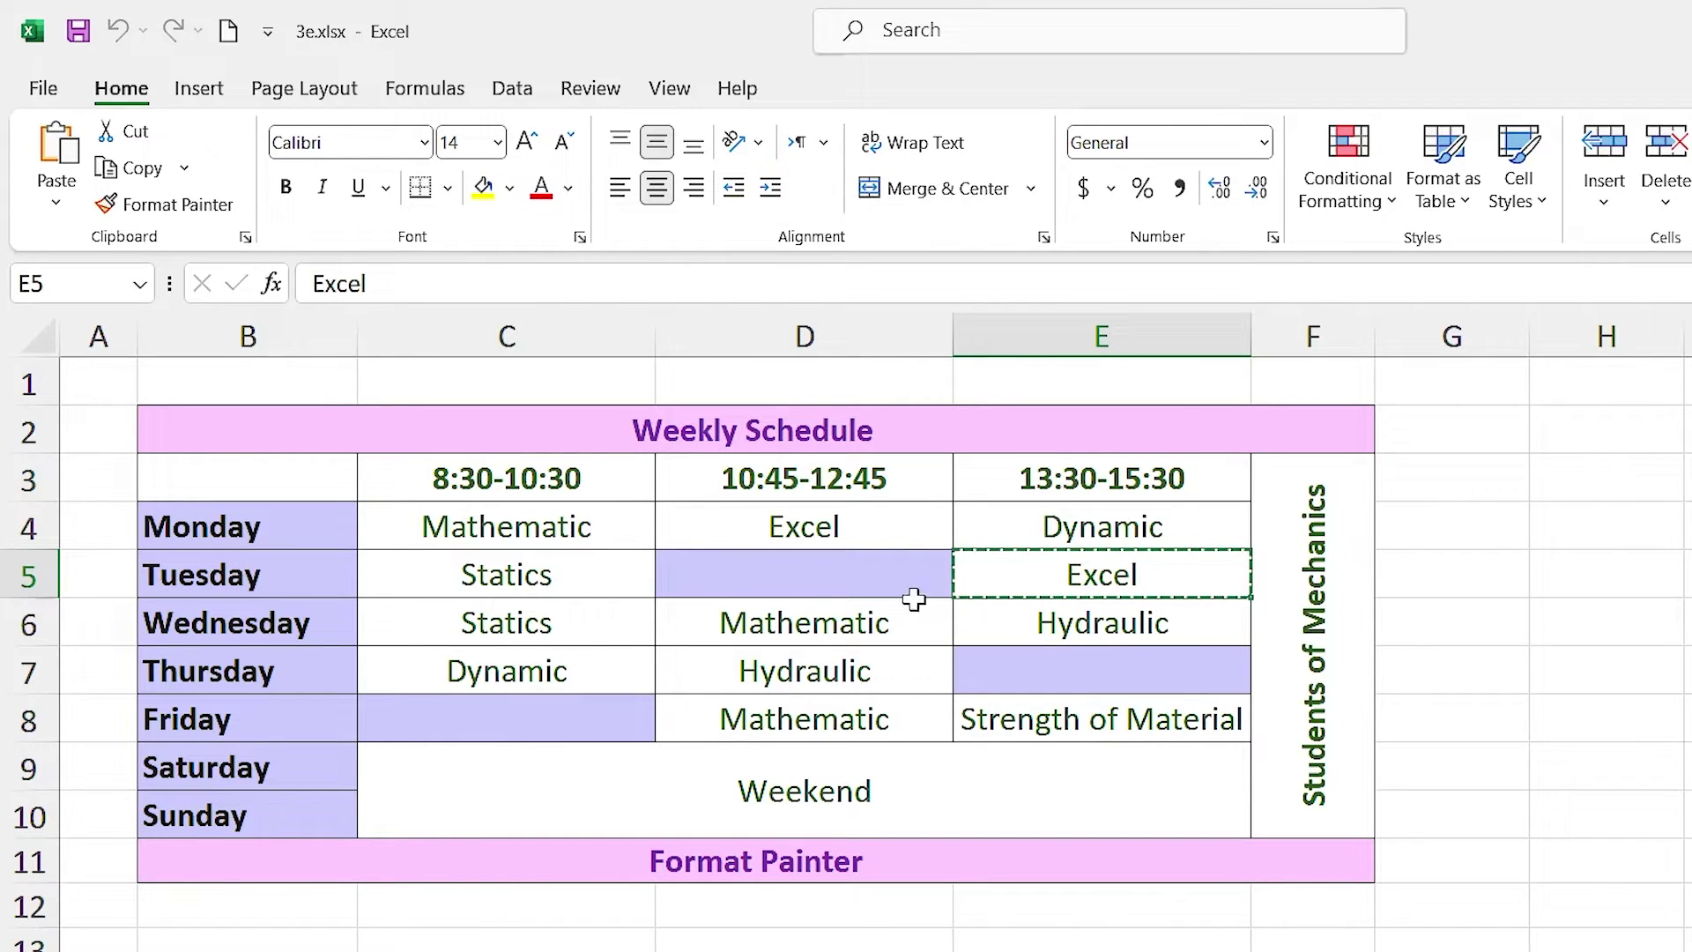
Step: Paste the copied 'Excel' entry into Friday's empty 8:30-10:30 cell C8
{"action": "left_click", "coordinate": [515, 720]}
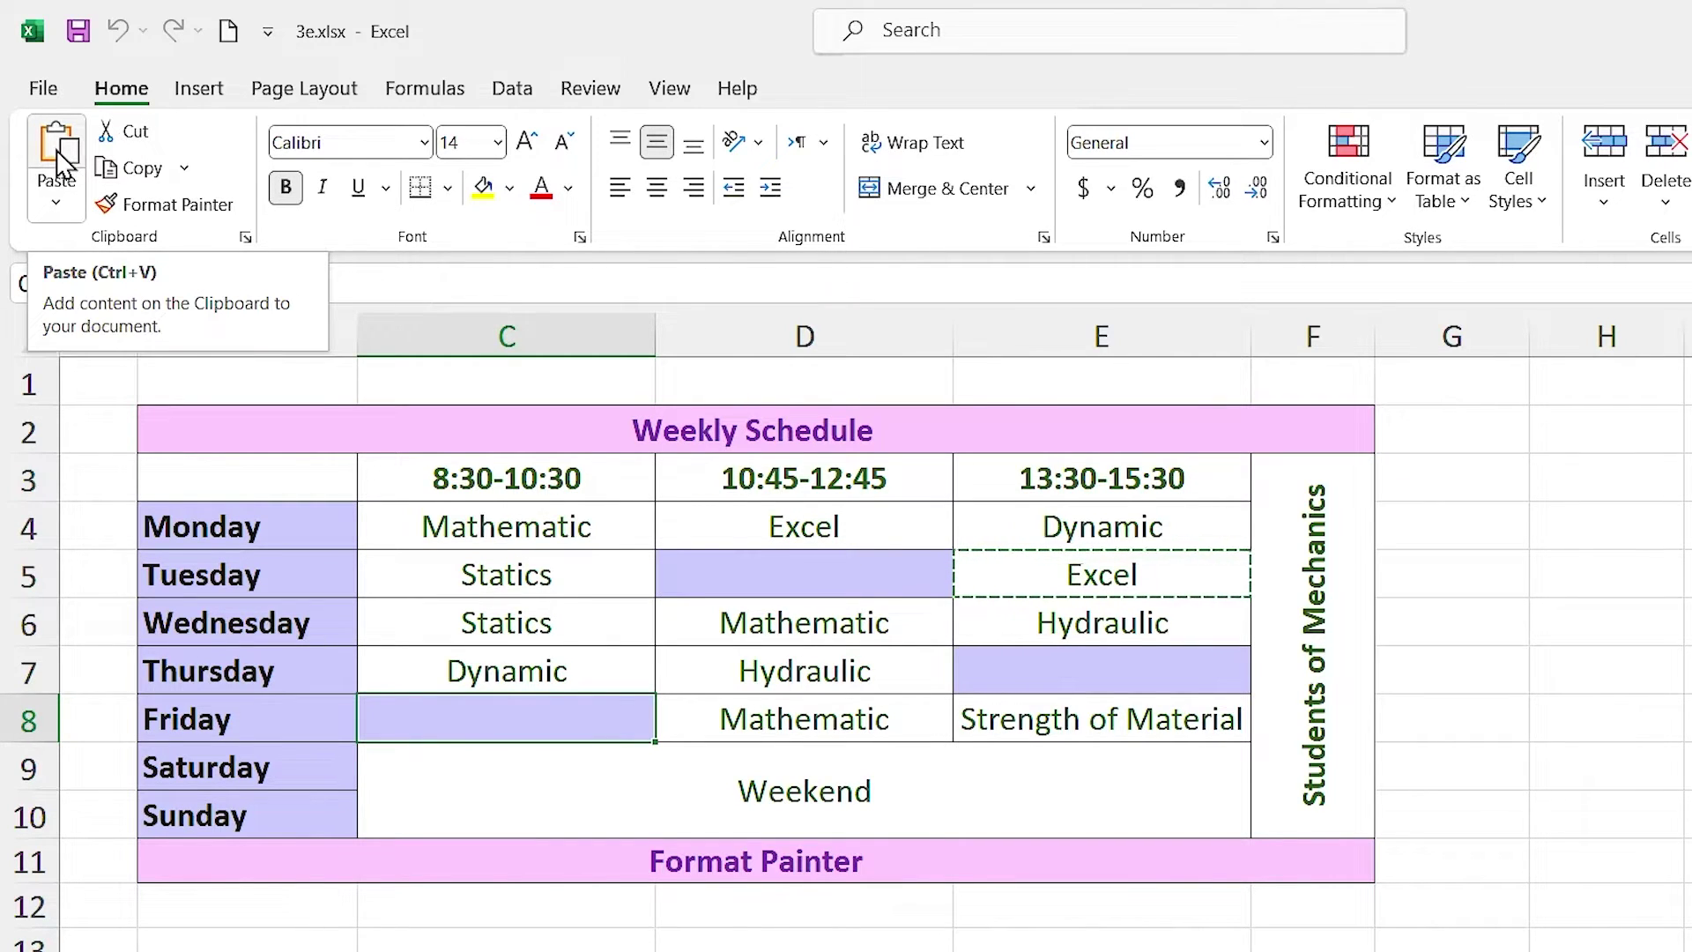
{"action": "right_click", "coordinate": [471, 722]}
{"action": "left_click", "coordinate": [541, 603]}
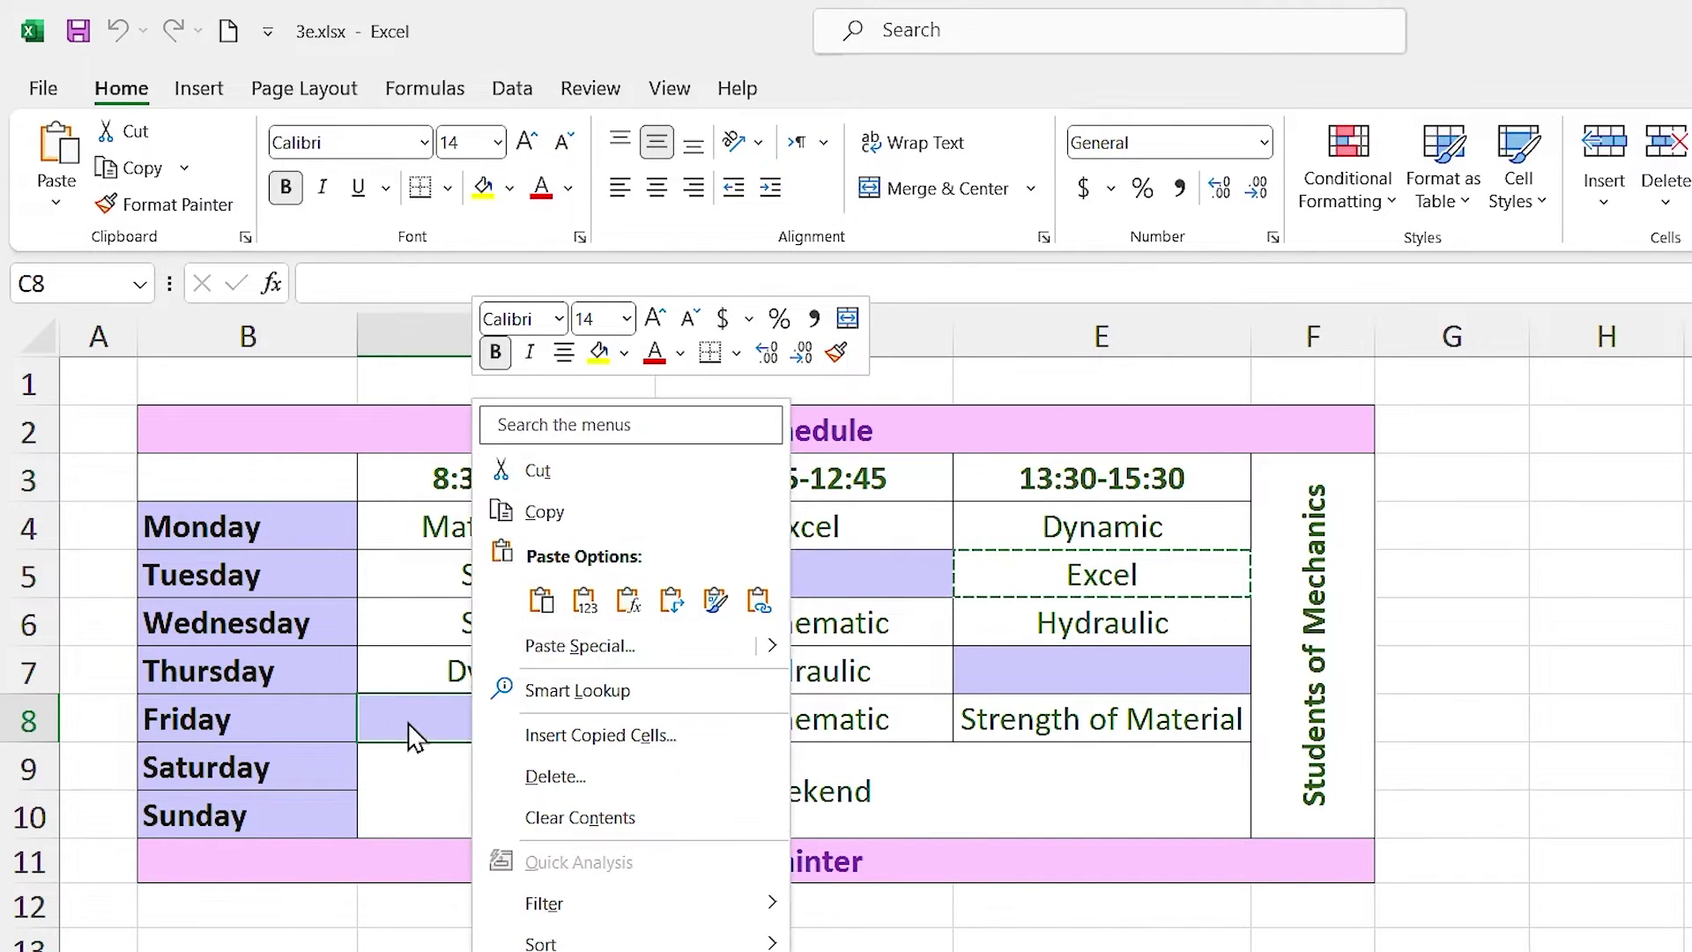
{"action": "left_click", "coordinate": [407, 728]}
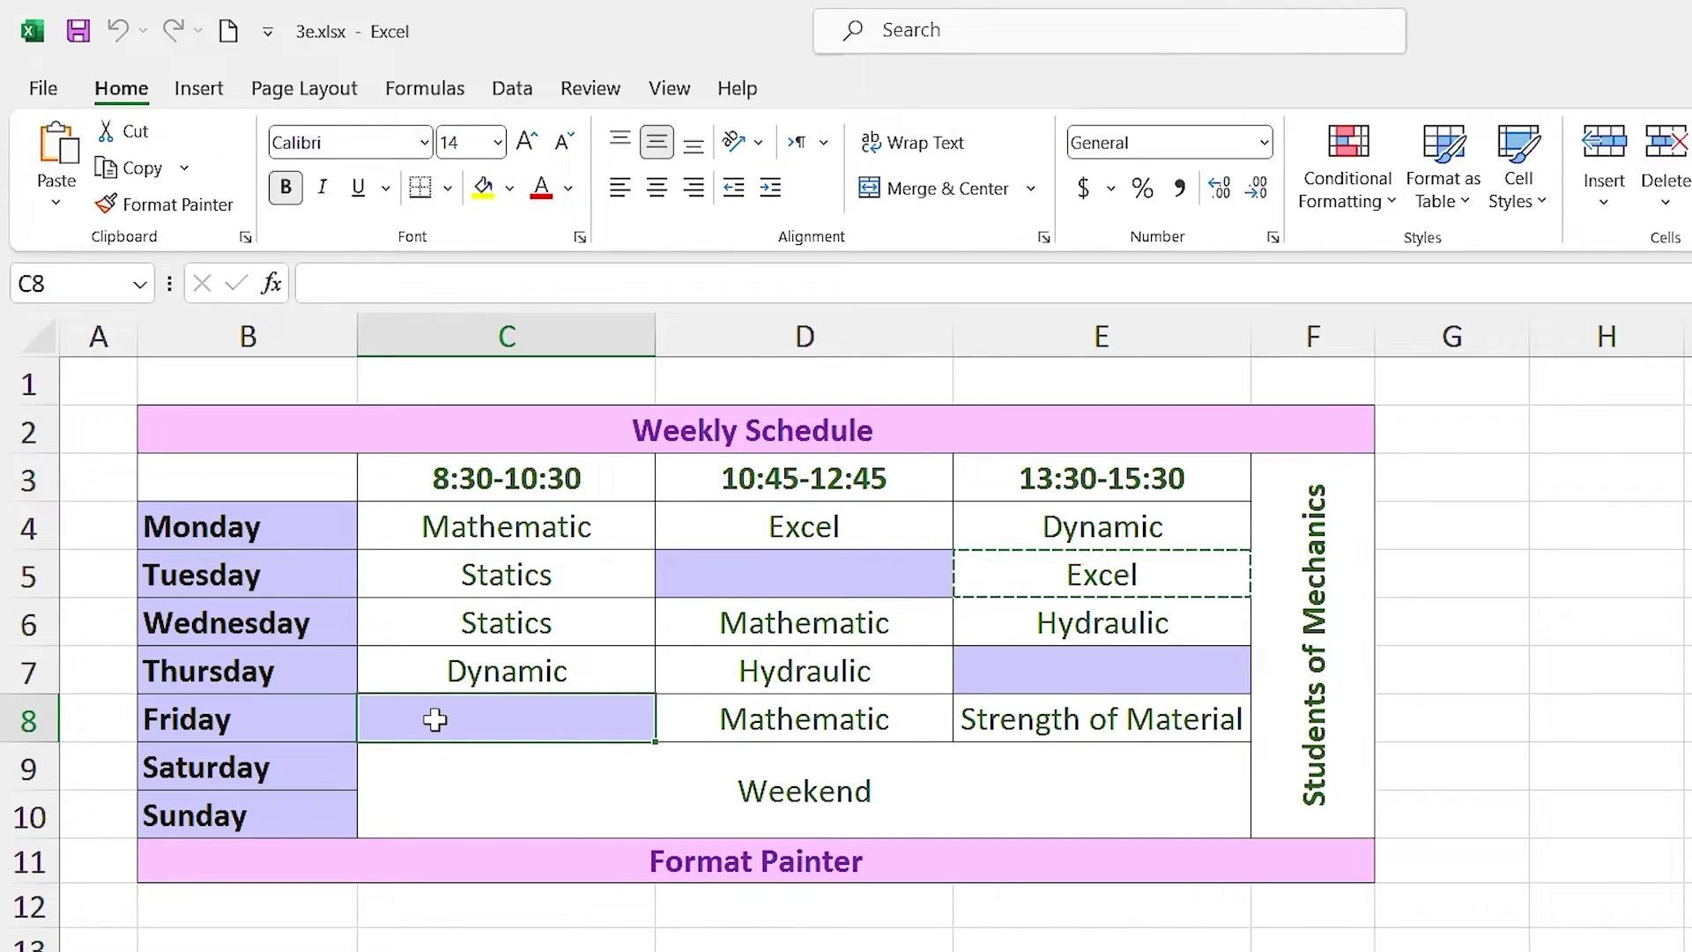
{"action": "key", "text": "ctrl+v"}
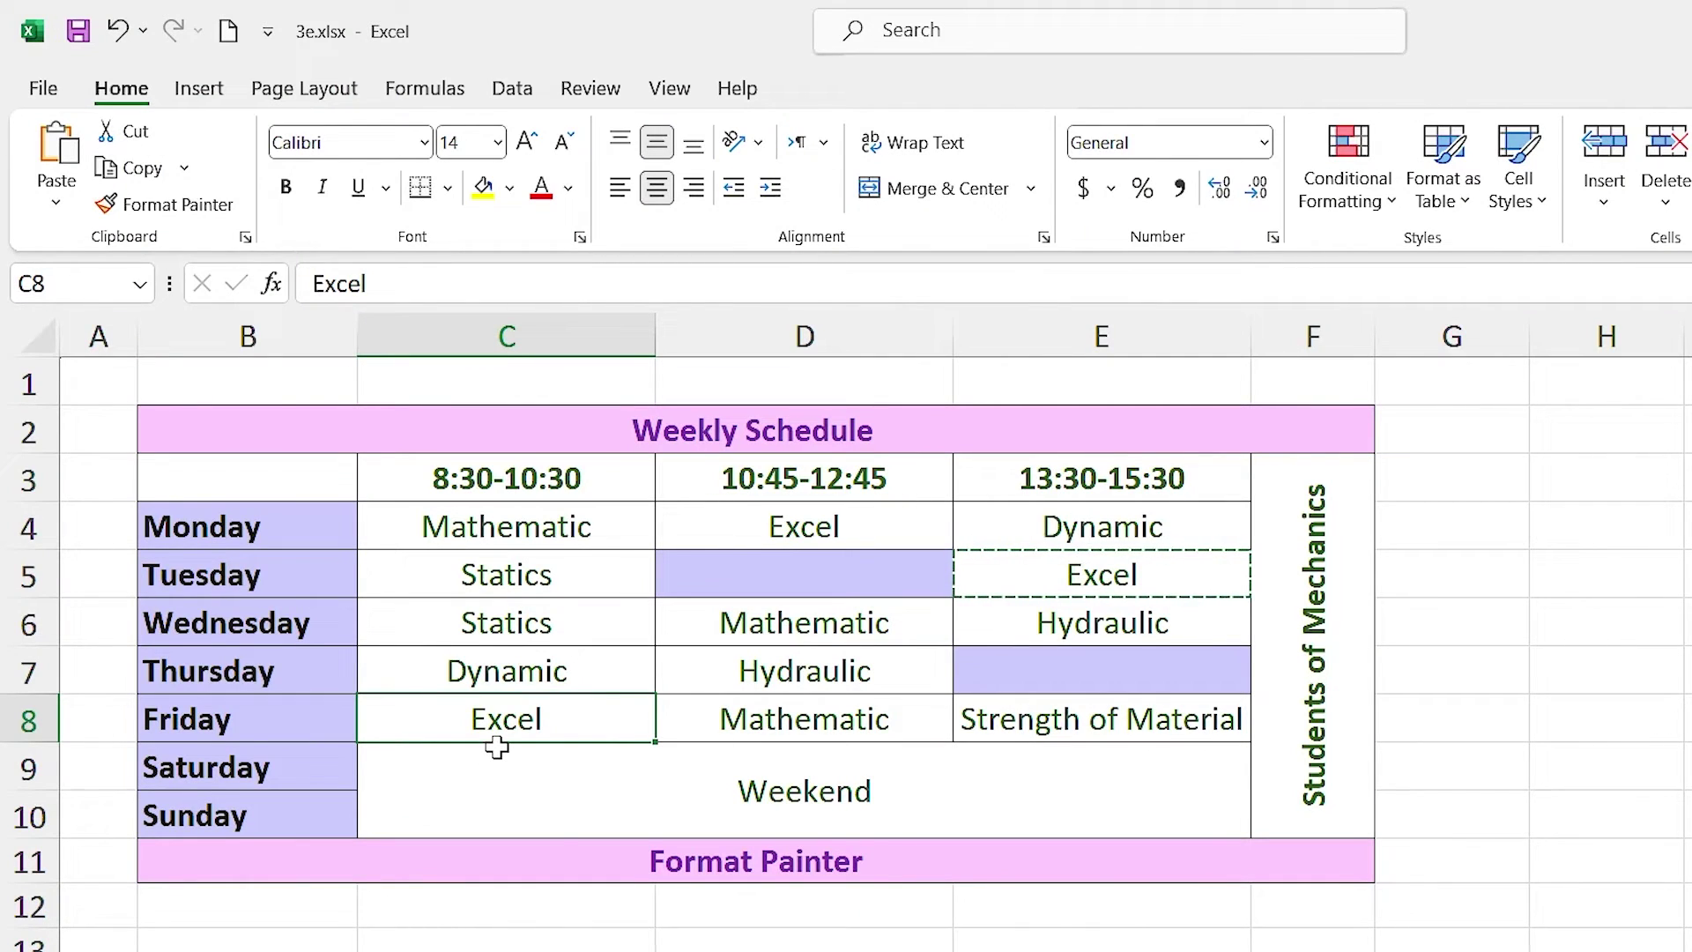
{"action": "left_click", "coordinate": [231, 524]}
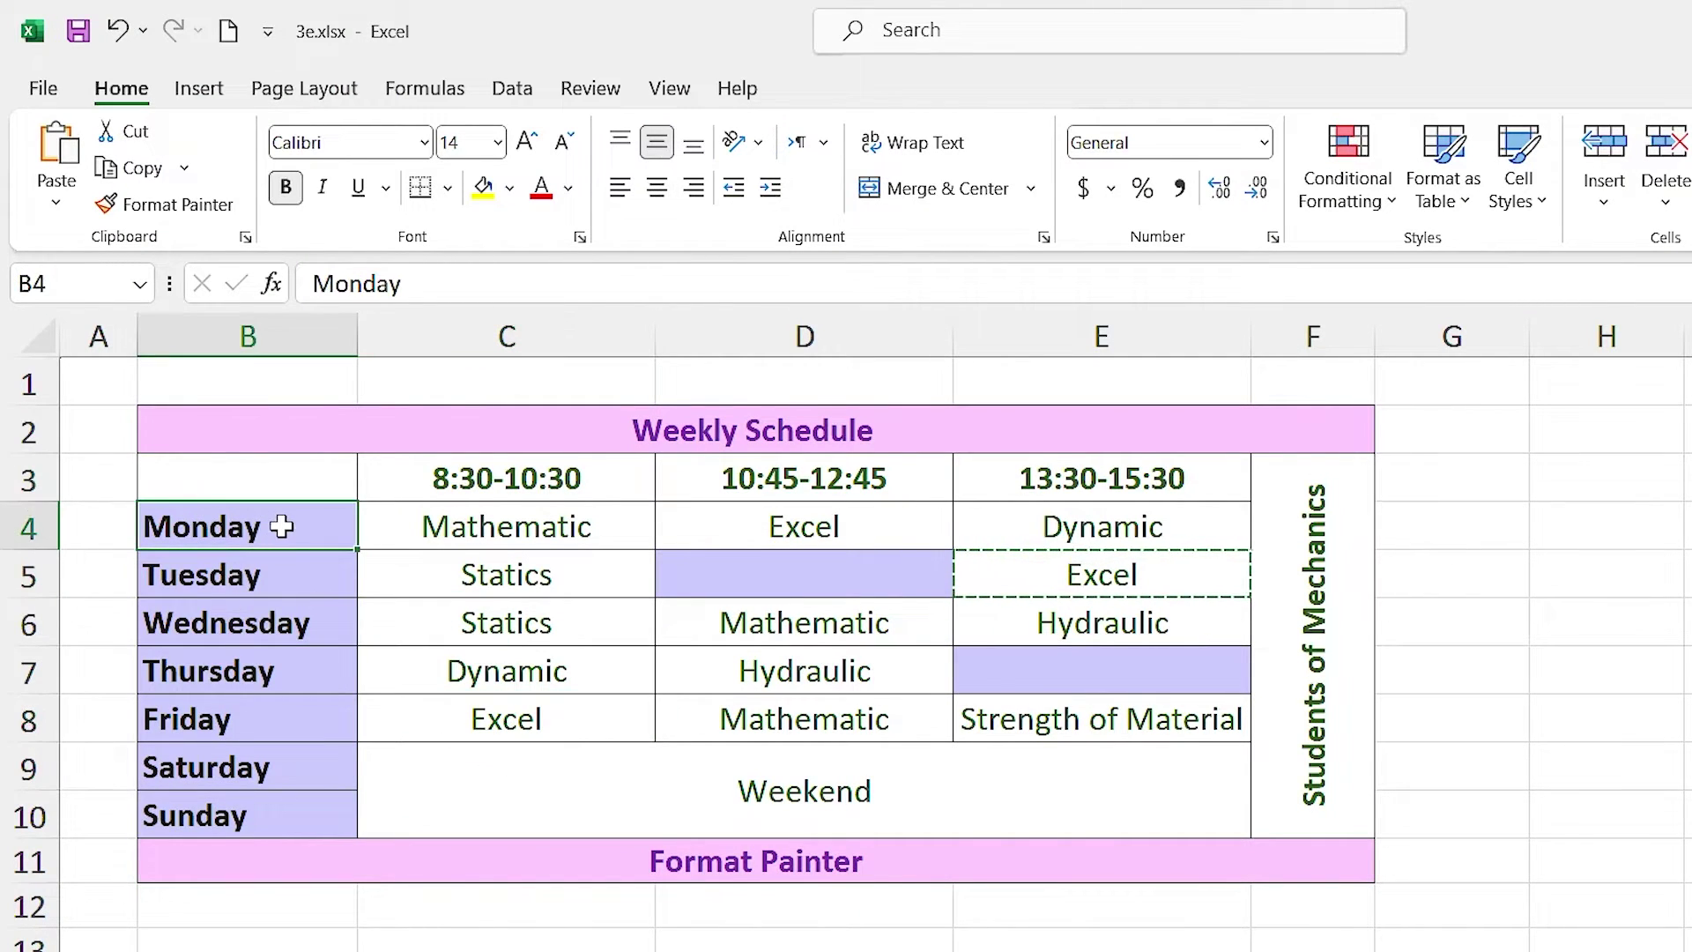
{"action": "left_click_drag", "start_coordinate": [281, 526], "coordinate": [279, 806]}
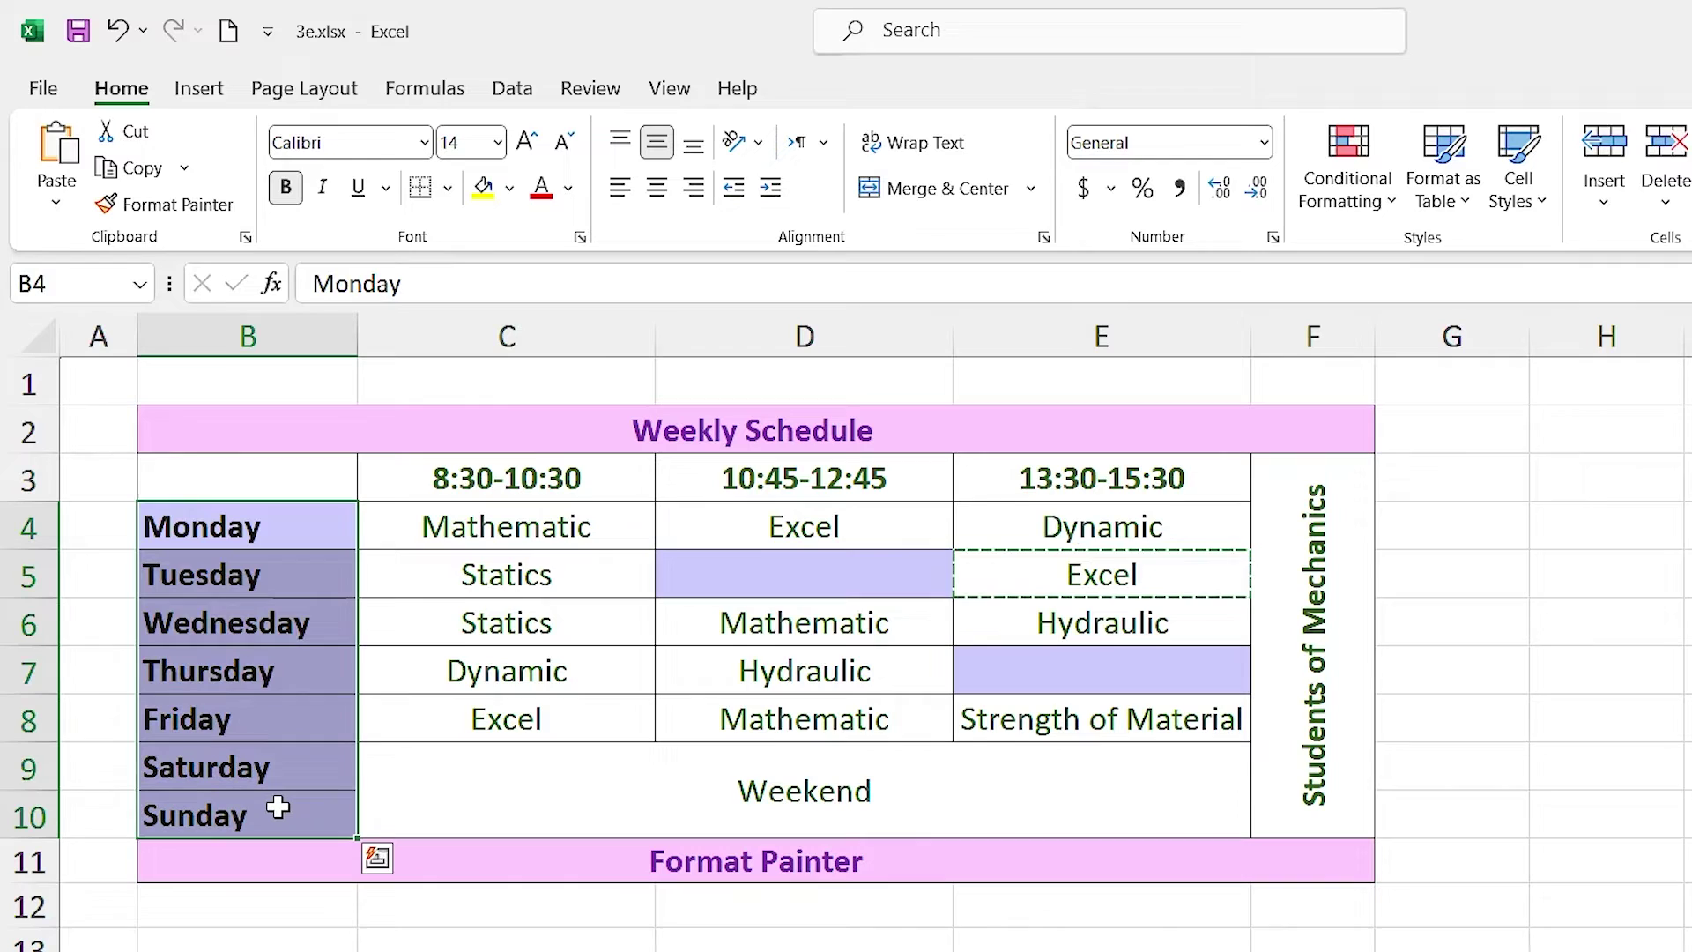
{"action": "key", "text": "ctrl+c"}
{"action": "left_click", "coordinate": [1586, 542]}
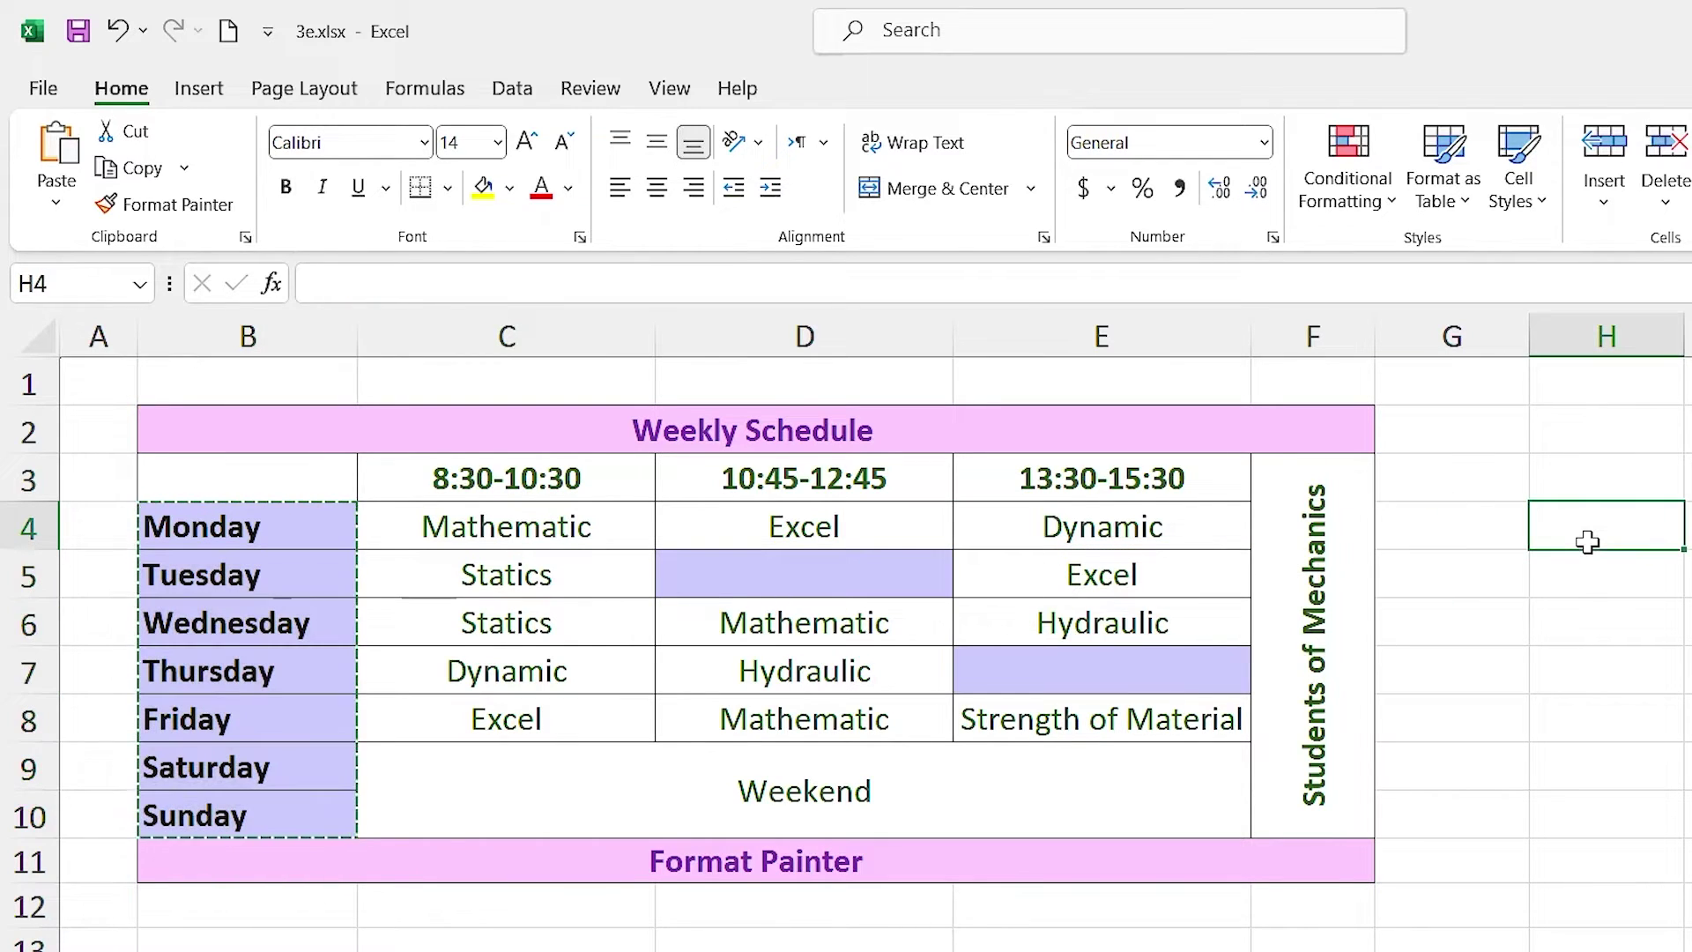
{"action": "key", "text": "ctrl+v"}
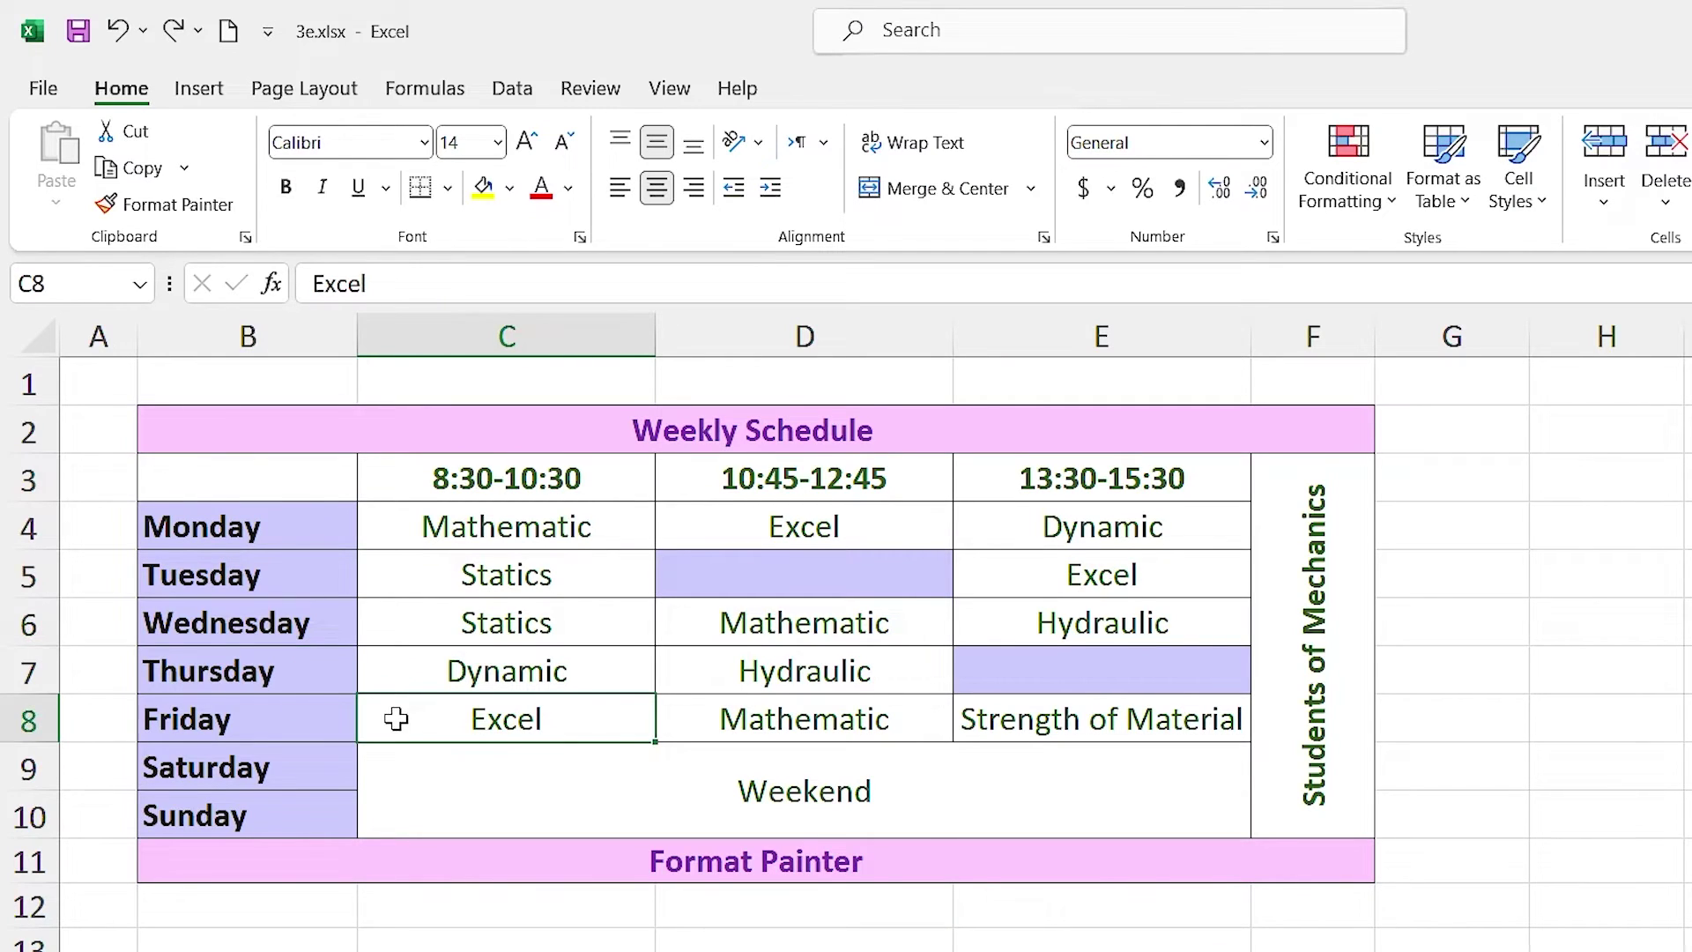
Step: Cut Strength of Material from Friday's cell E8 and paste it into Thursday's cell E7
{"action": "left_click", "coordinate": [1067, 721]}
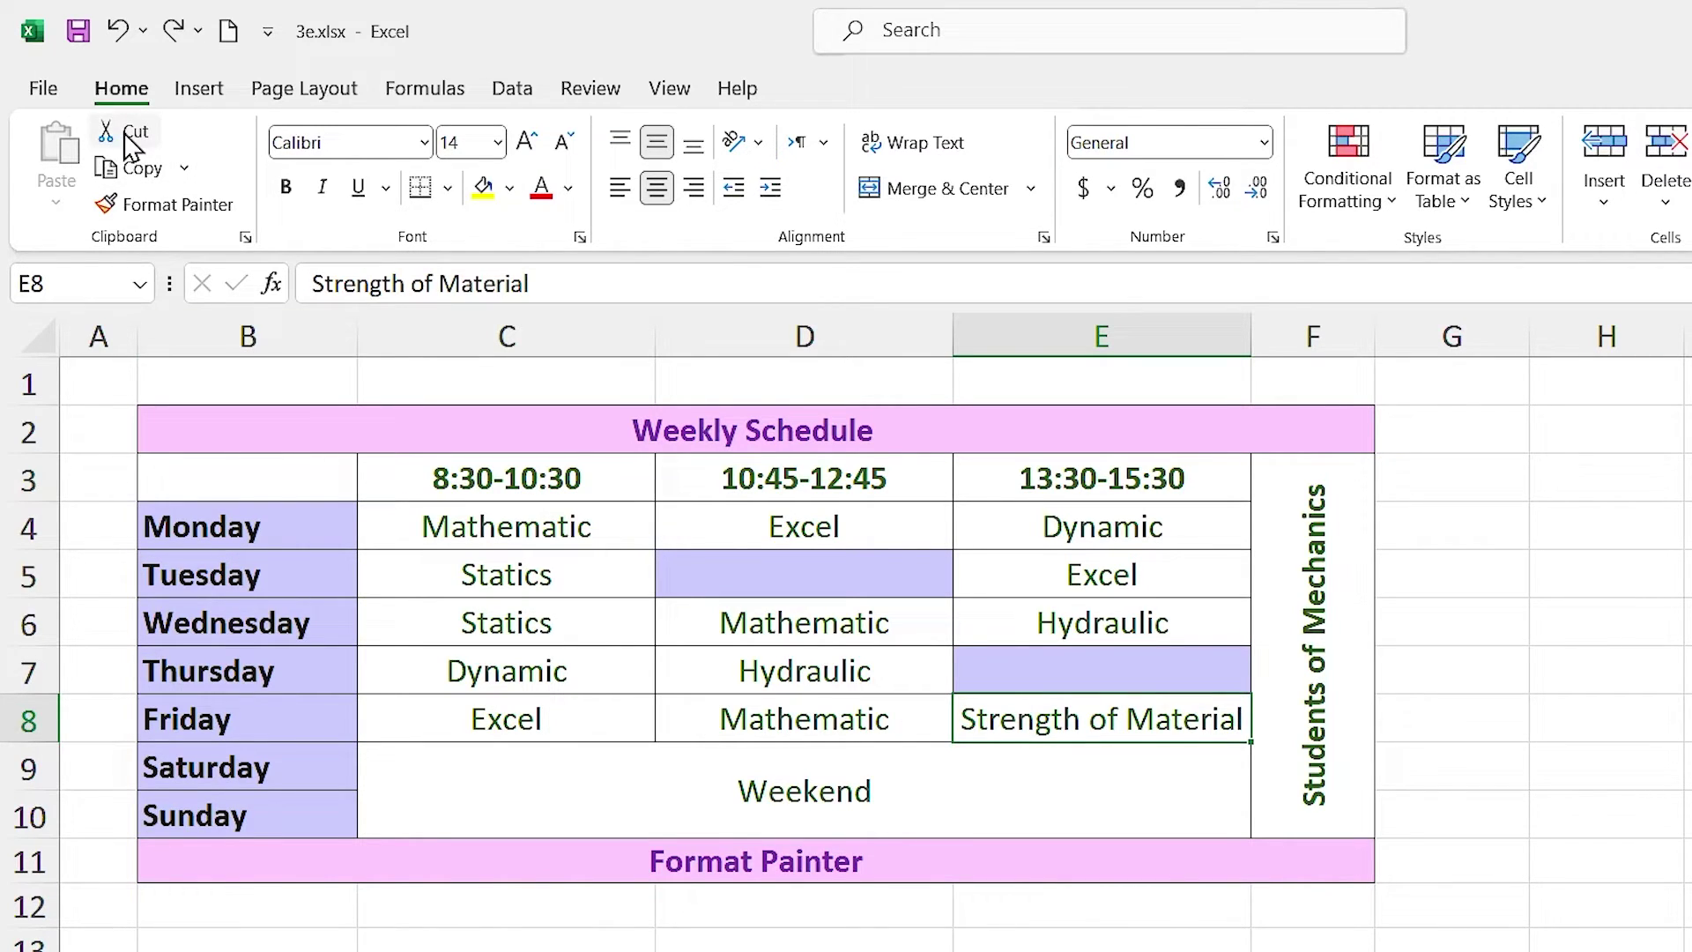
{"action": "right_click", "coordinate": [1068, 722]}
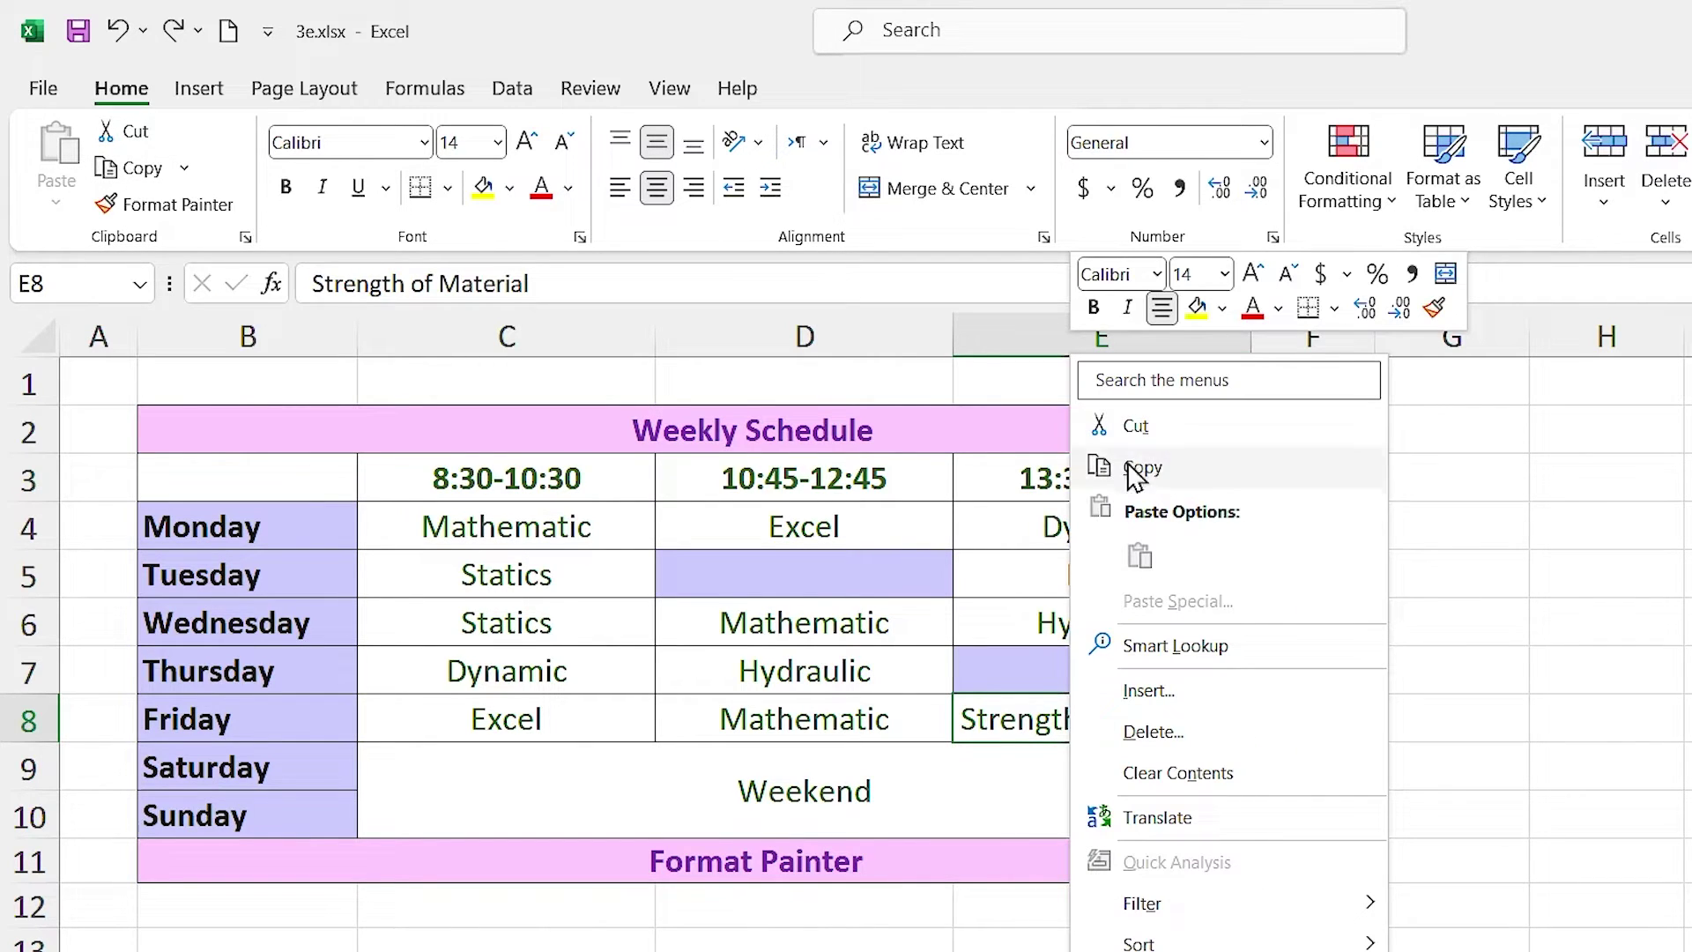
{"action": "left_click", "coordinate": [1012, 715]}
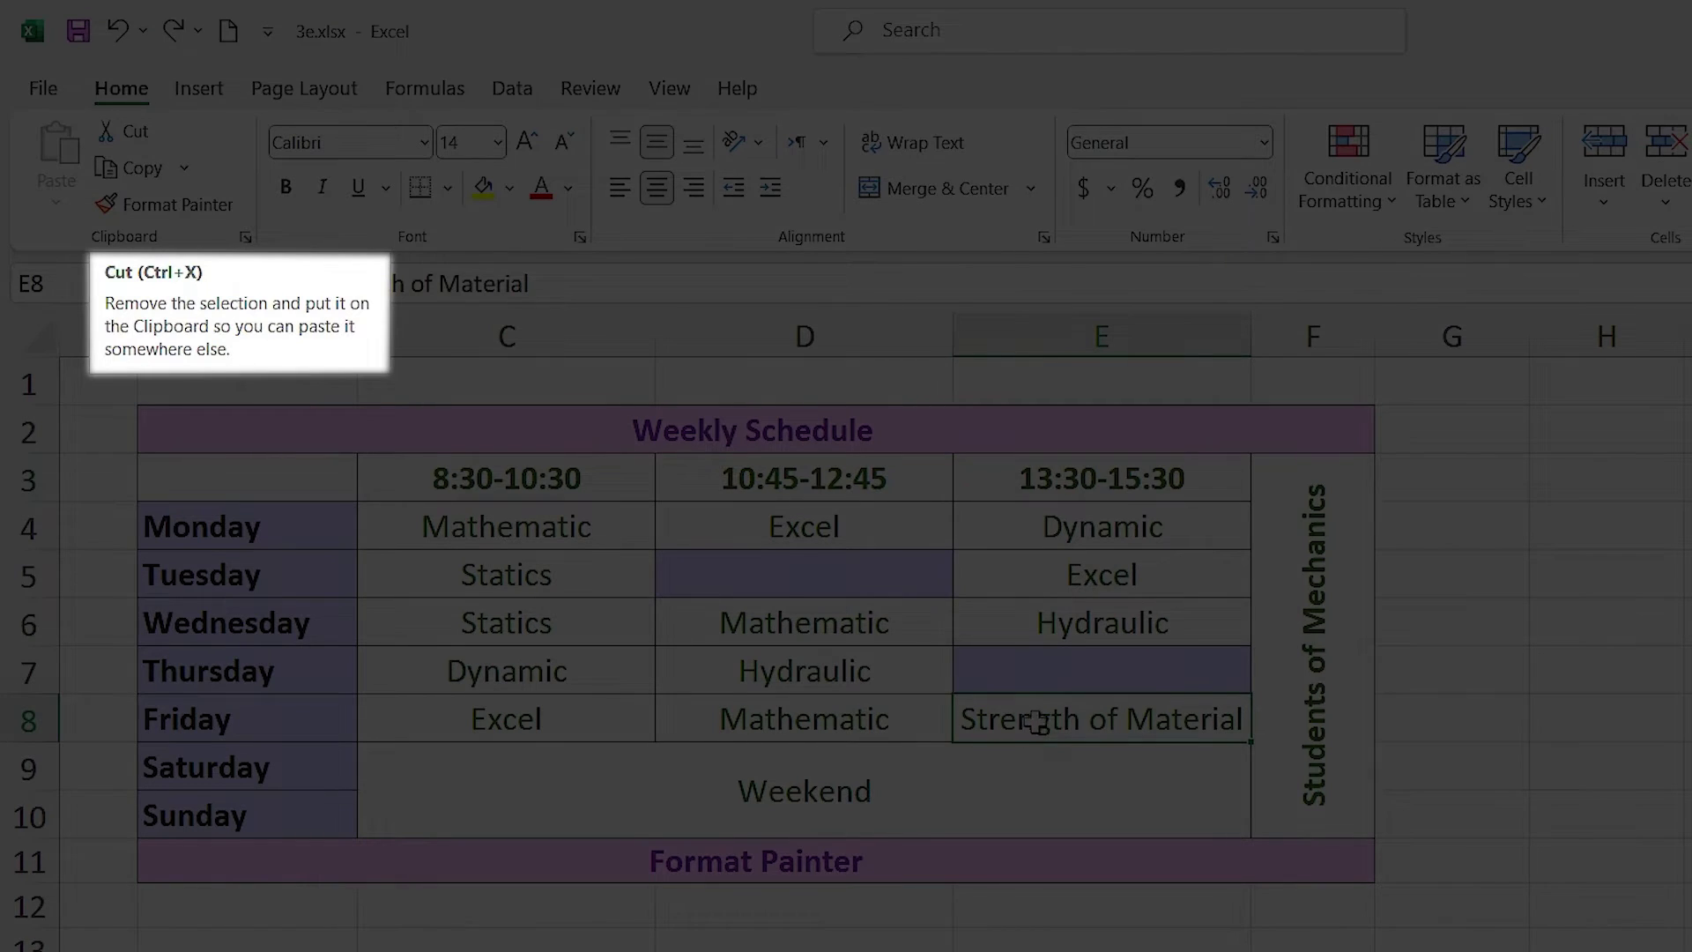
{"action": "key", "text": "ctrl+x"}
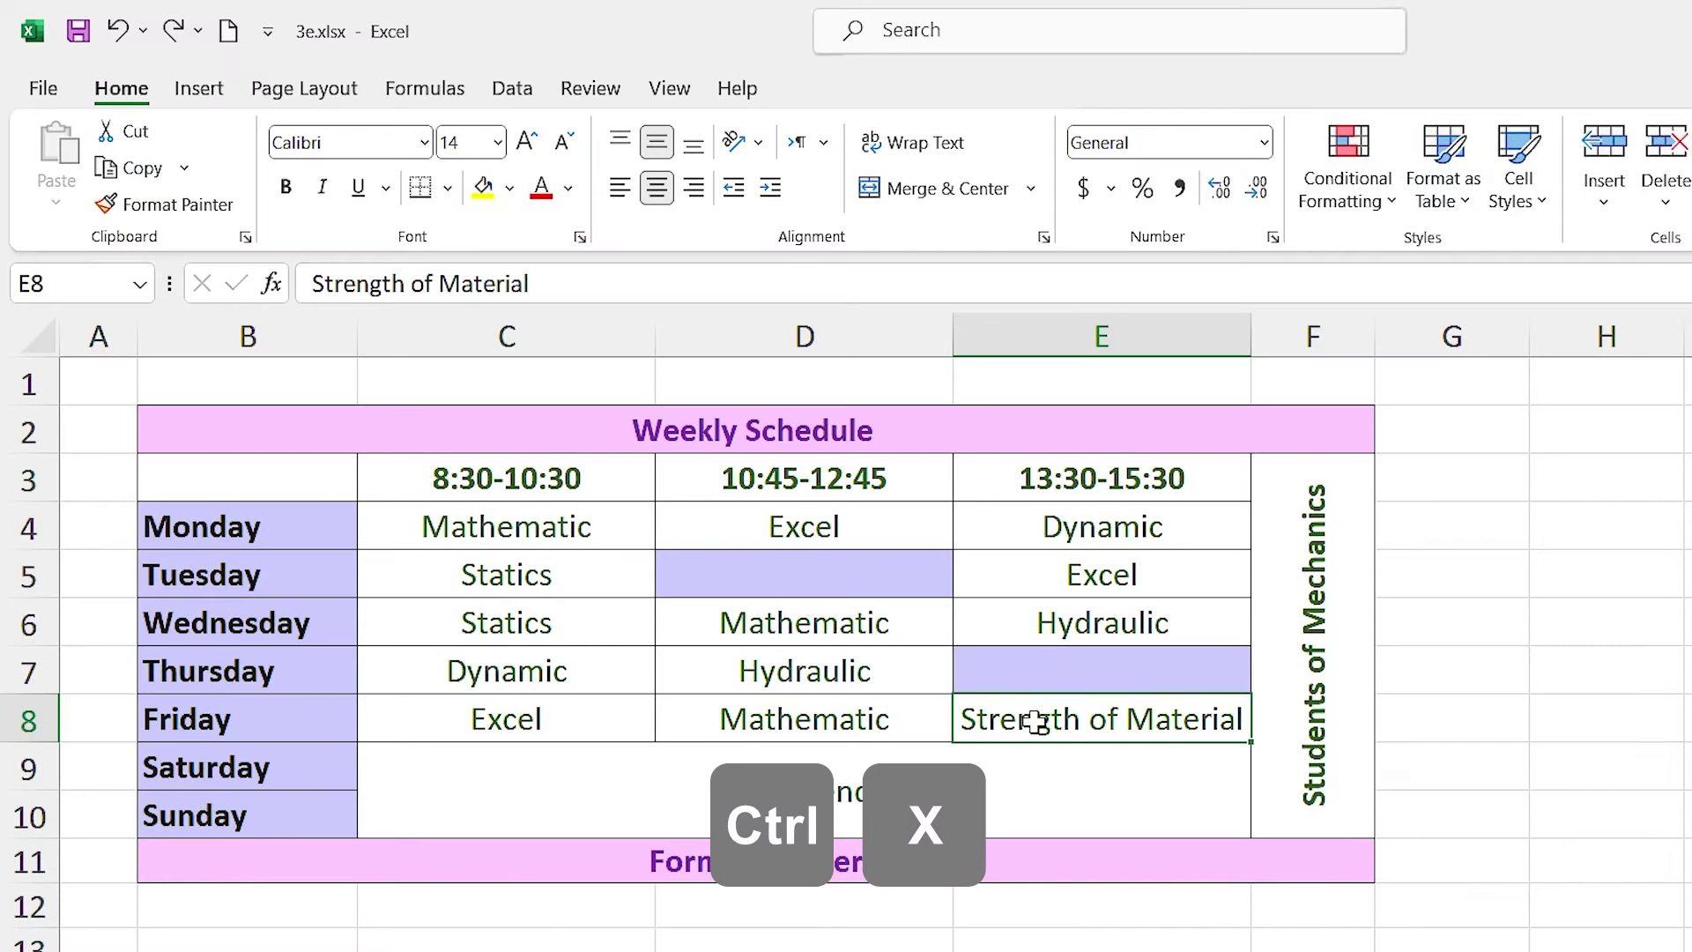
{"action": "left_click", "coordinate": [987, 667]}
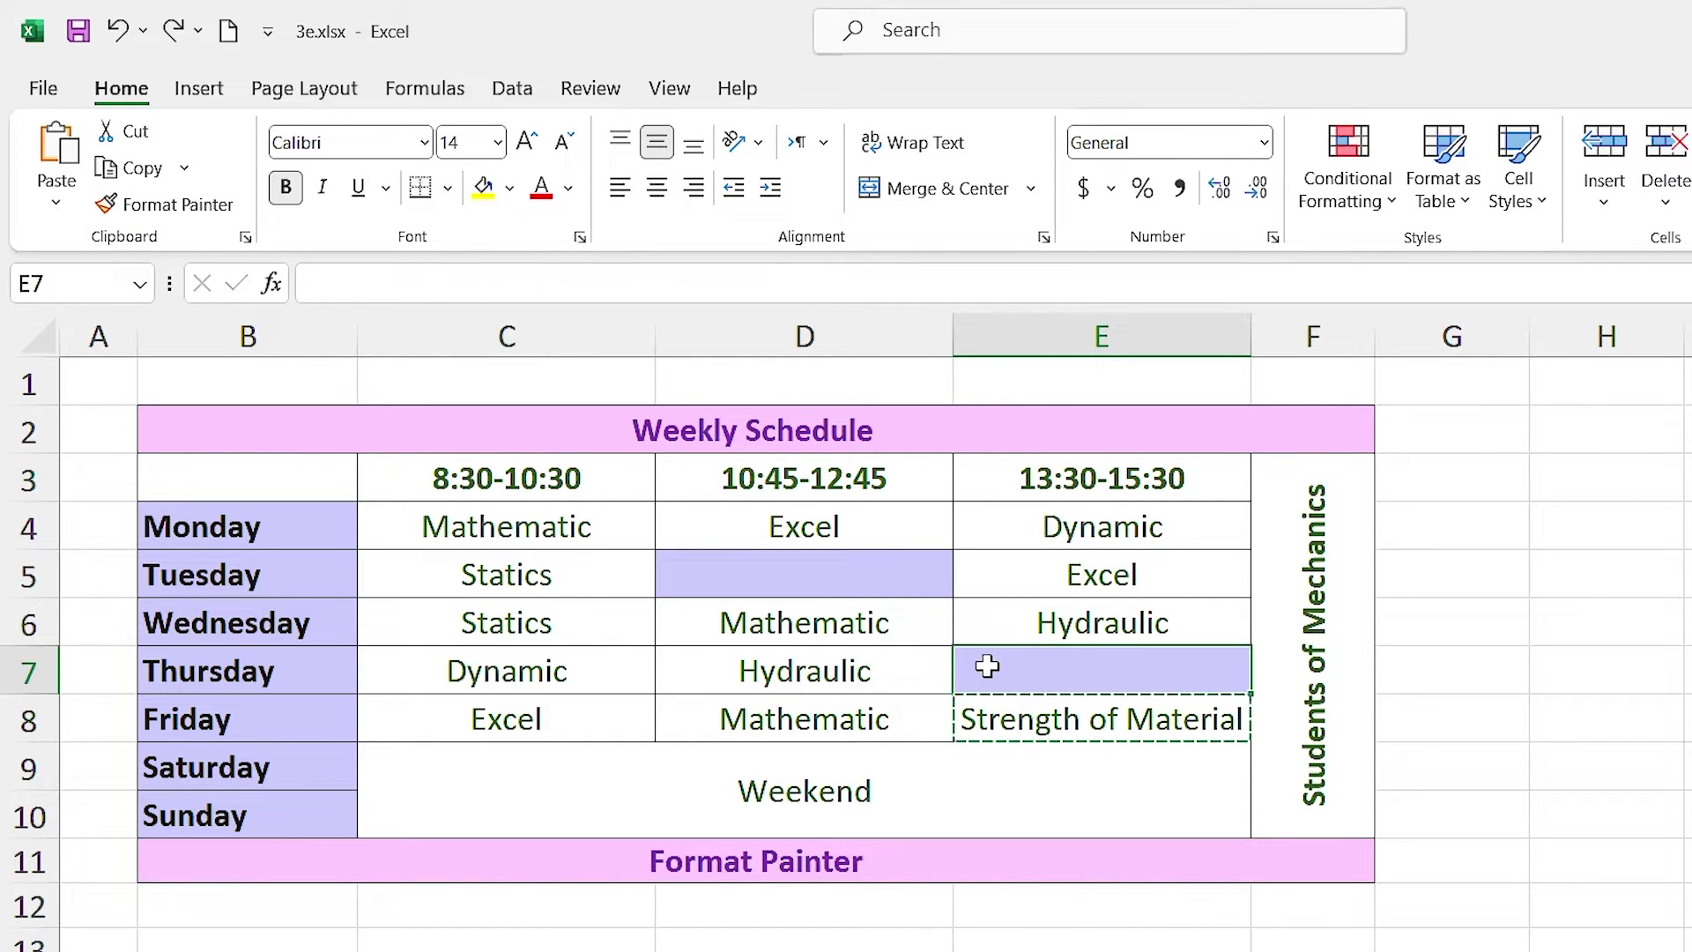
{"action": "key", "text": "ctrl+v"}
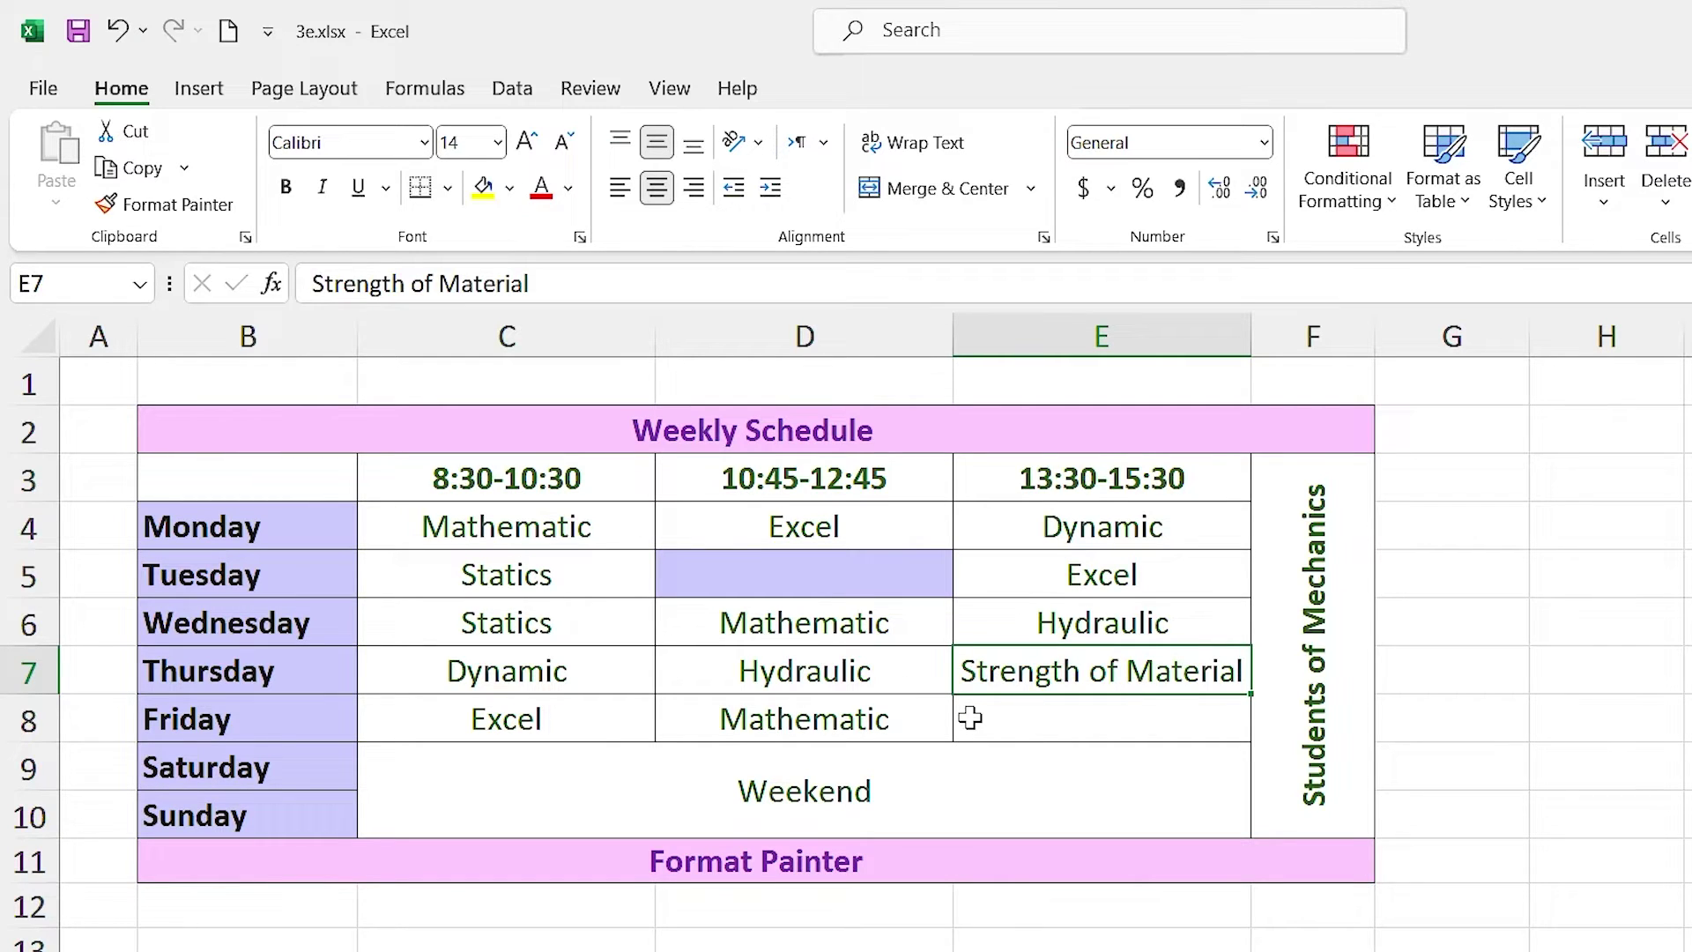
Step: Undo the paste so Strength of Material returns to E8, and cancel the pending cut
{"action": "key", "text": "ctrl+z"}
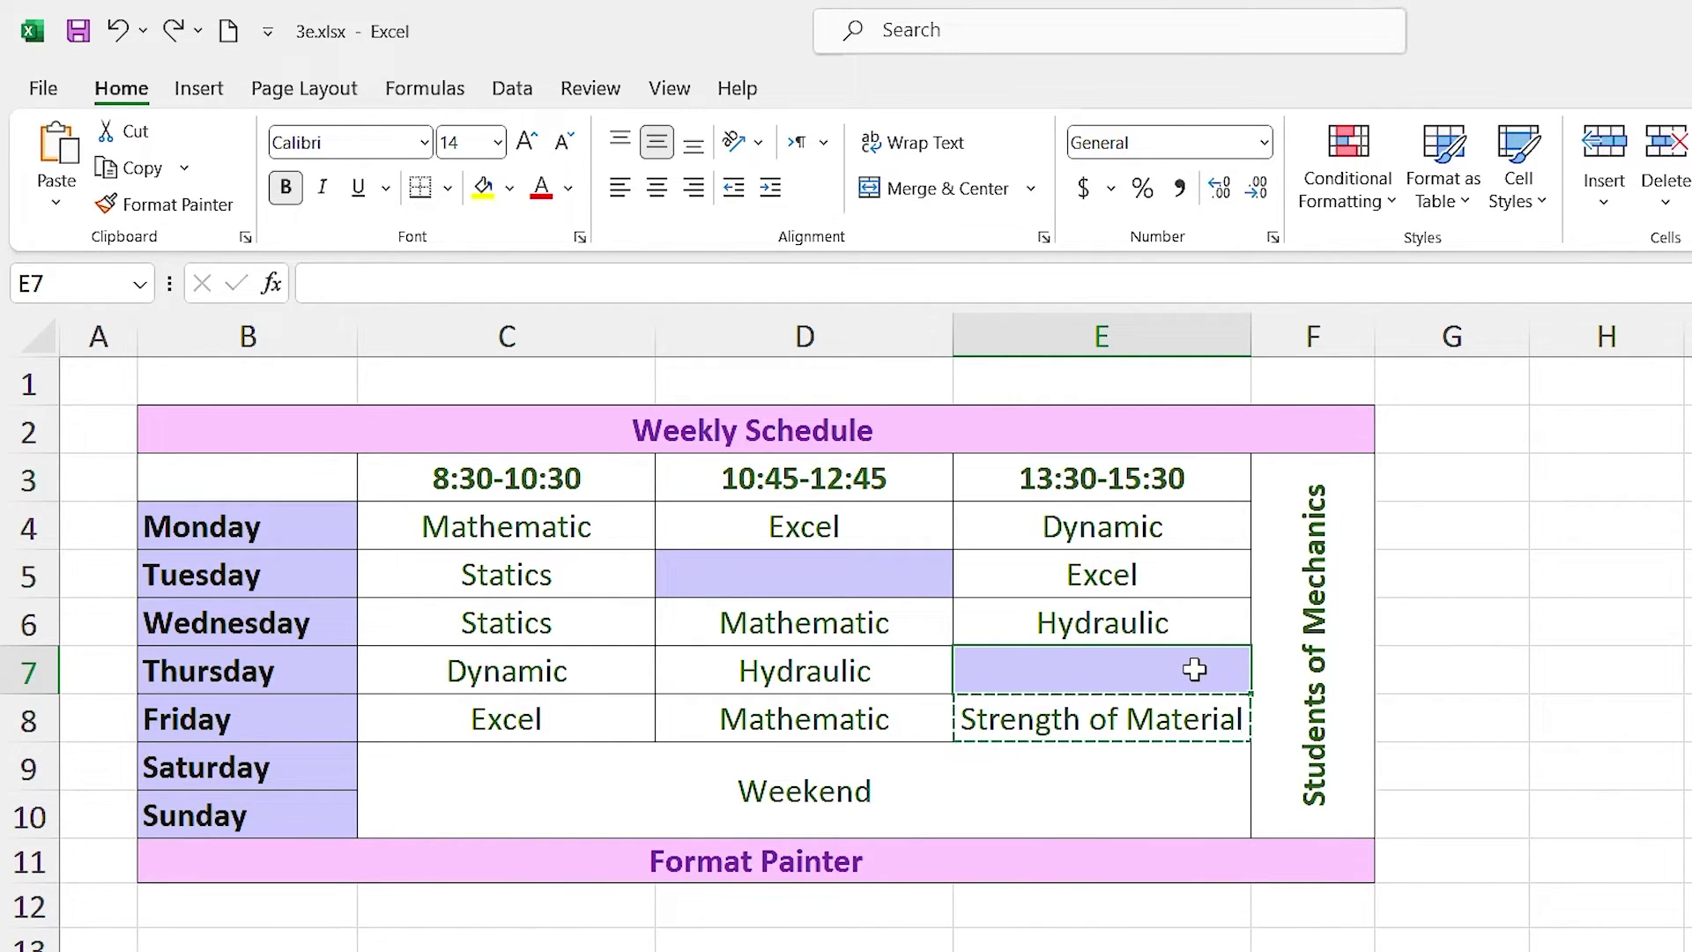
{"action": "key", "text": "Escape"}
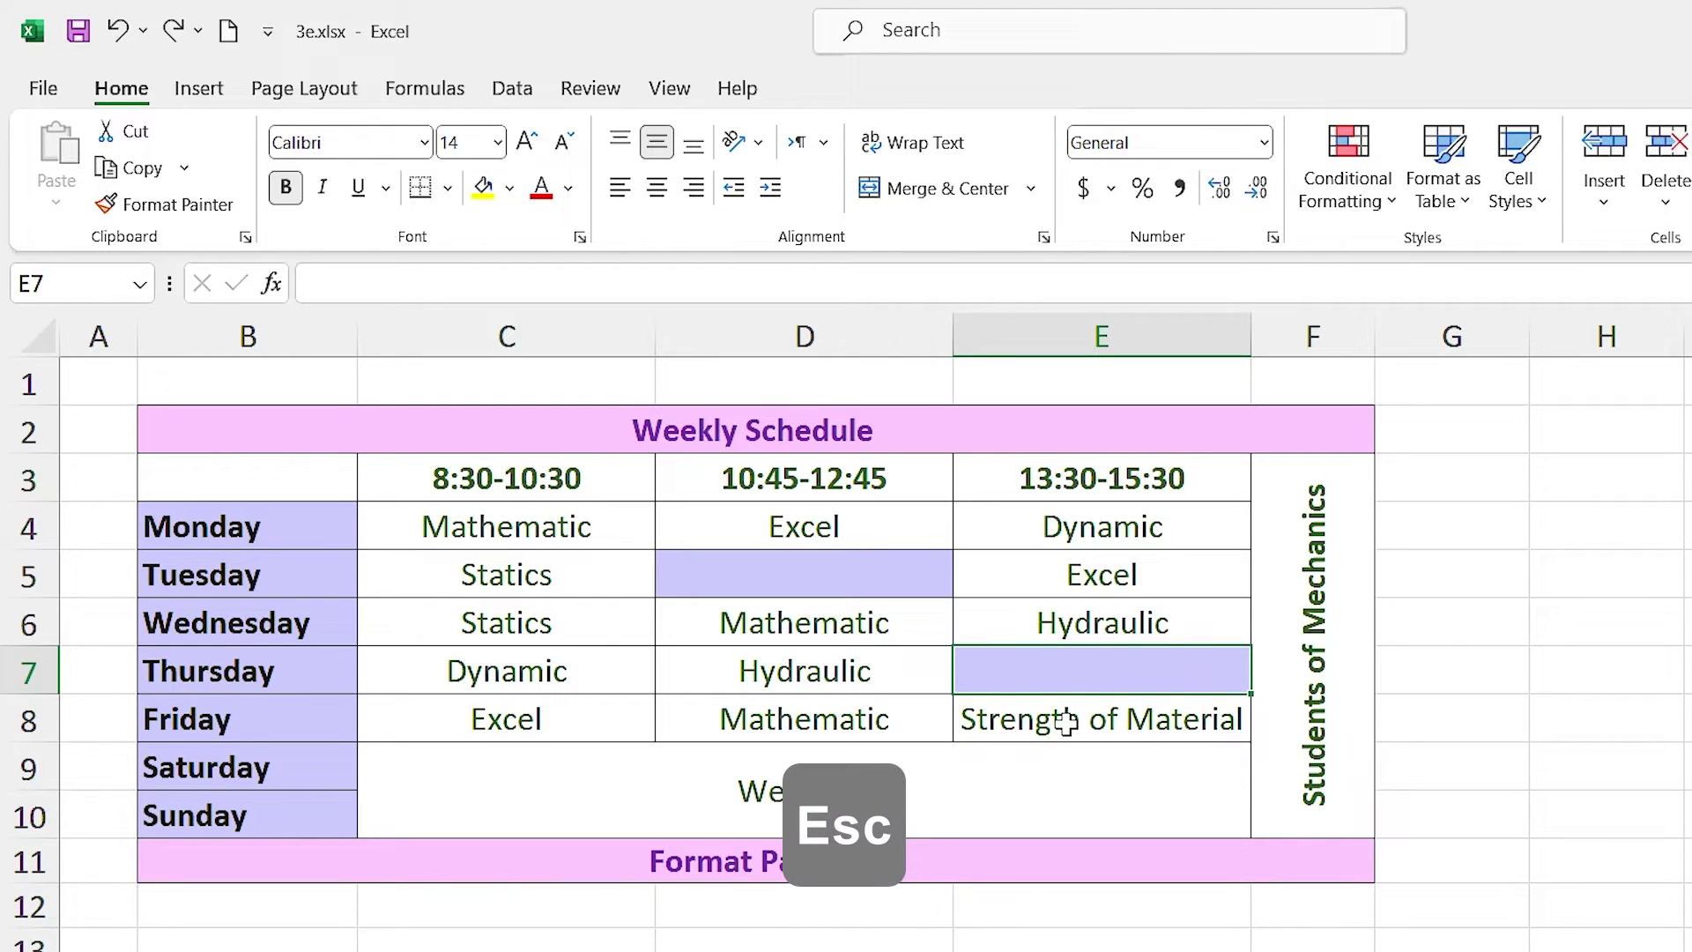
{"action": "left_click", "coordinate": [1066, 722]}
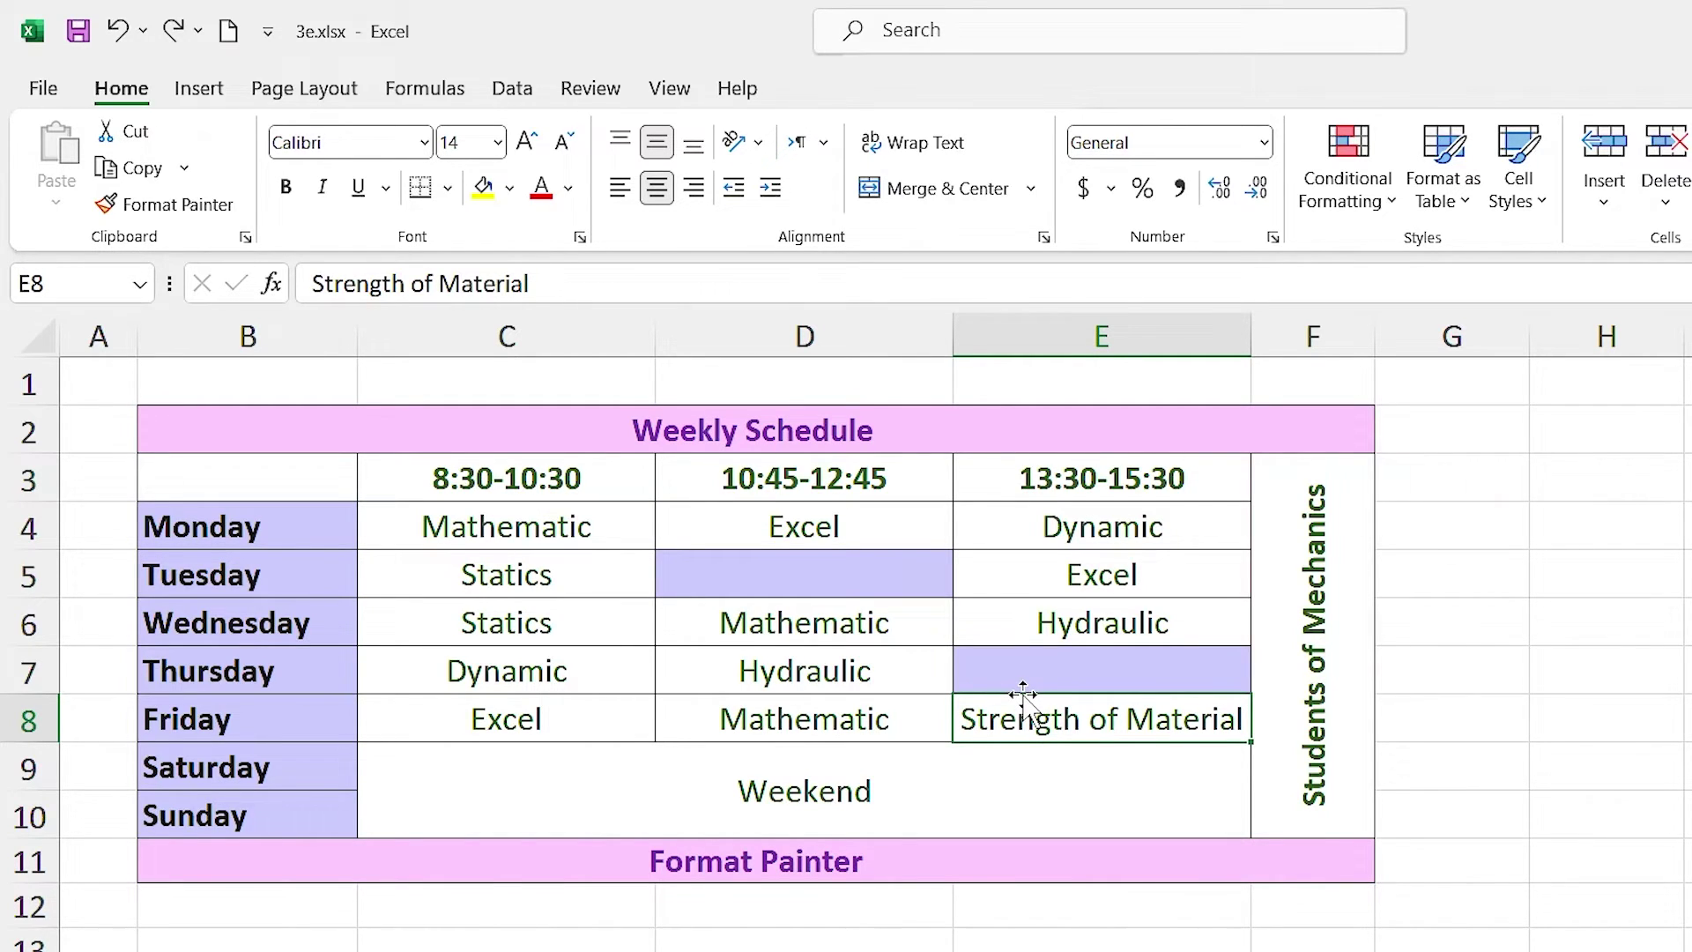
Step: Drag Strength of Material from E8 up to E7, undoing an accidental overwrite of Dynamic in E4
{"action": "mouse_move", "coordinate": [1022, 691]}
{"action": "left_mouse_down"}
{"action": "mouse_move", "coordinate": [1051, 484]}
{"action": "mouse_move", "coordinate": [717, 546]}
{"action": "mouse_move", "coordinate": [669, 743]}
{"action": "mouse_move", "coordinate": [1043, 876]}
{"action": "mouse_move", "coordinate": [1150, 779]}
{"action": "mouse_move", "coordinate": [1121, 702]}
{"action": "mouse_move", "coordinate": [1073, 670]}
{"action": "left_mouse_up"}
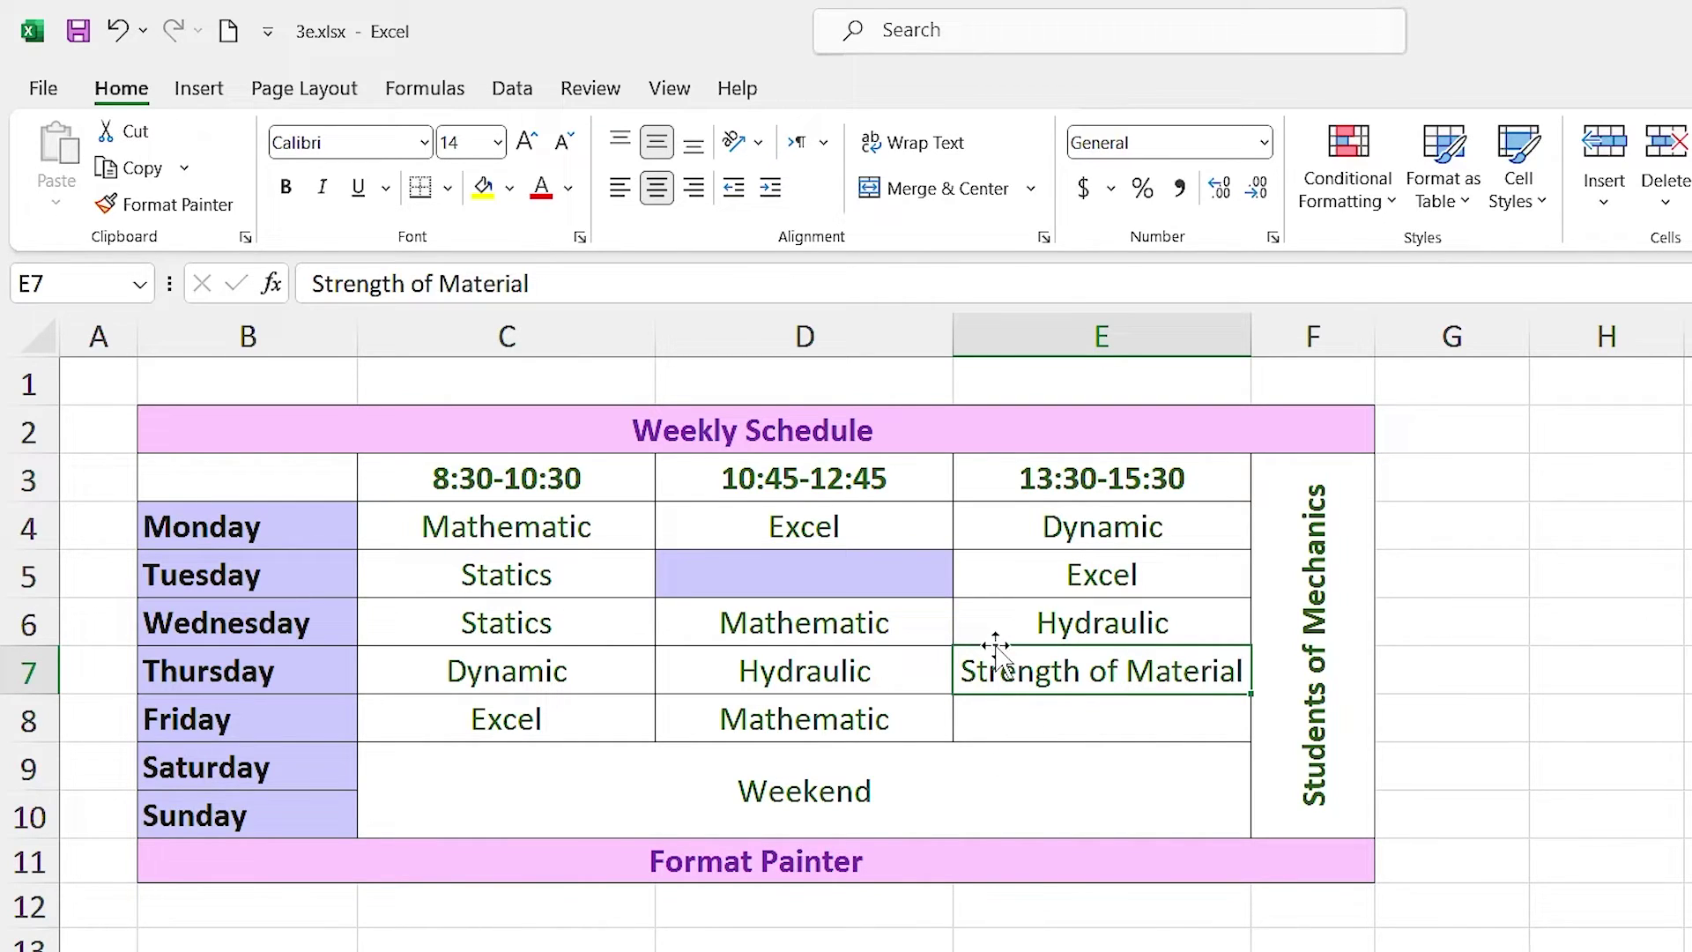
{"action": "left_click_drag", "start_coordinate": [996, 647], "coordinate": [1021, 533]}
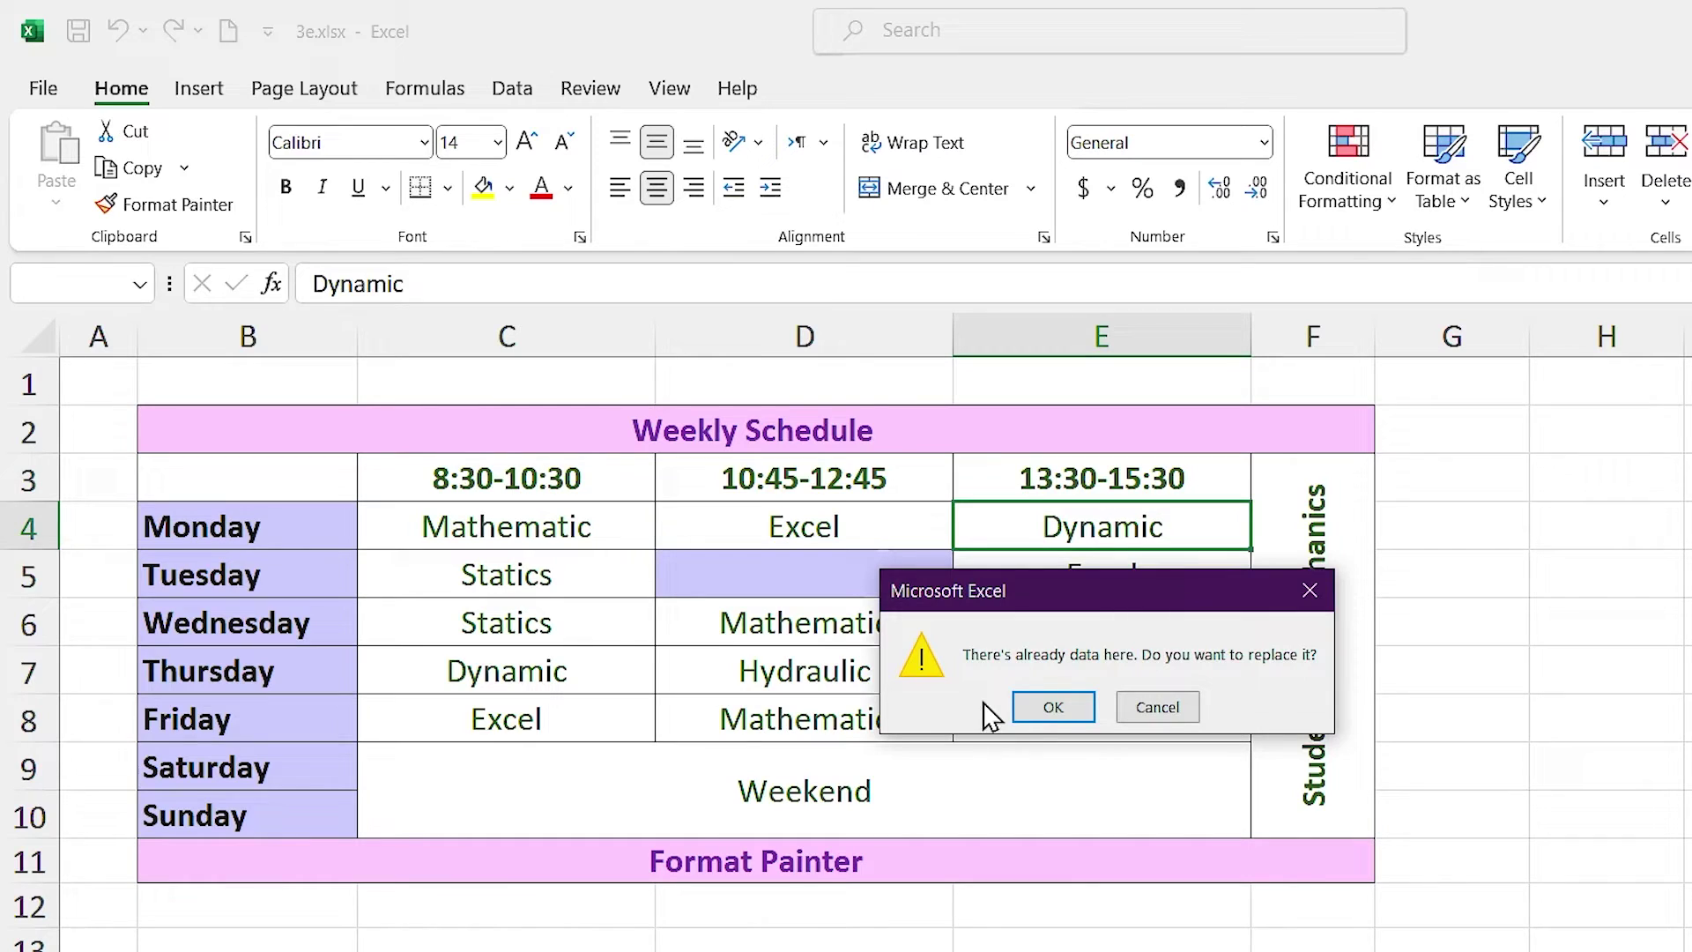
{"action": "left_click", "coordinate": [1051, 712]}
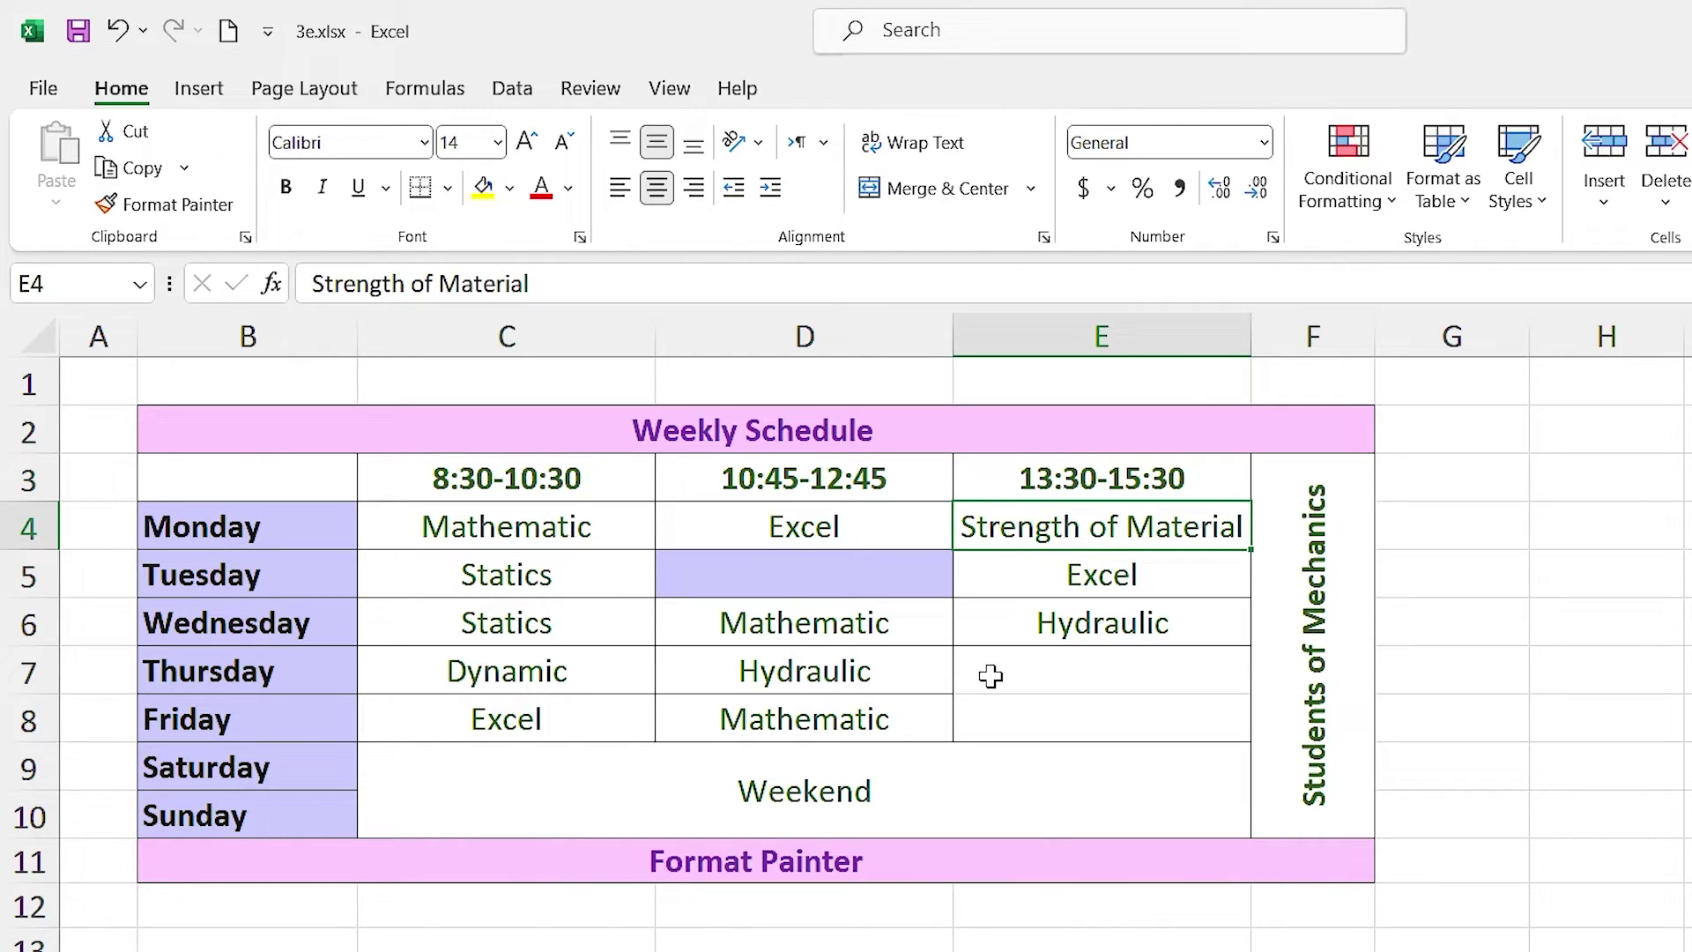
{"action": "key", "text": "ctrl+z"}
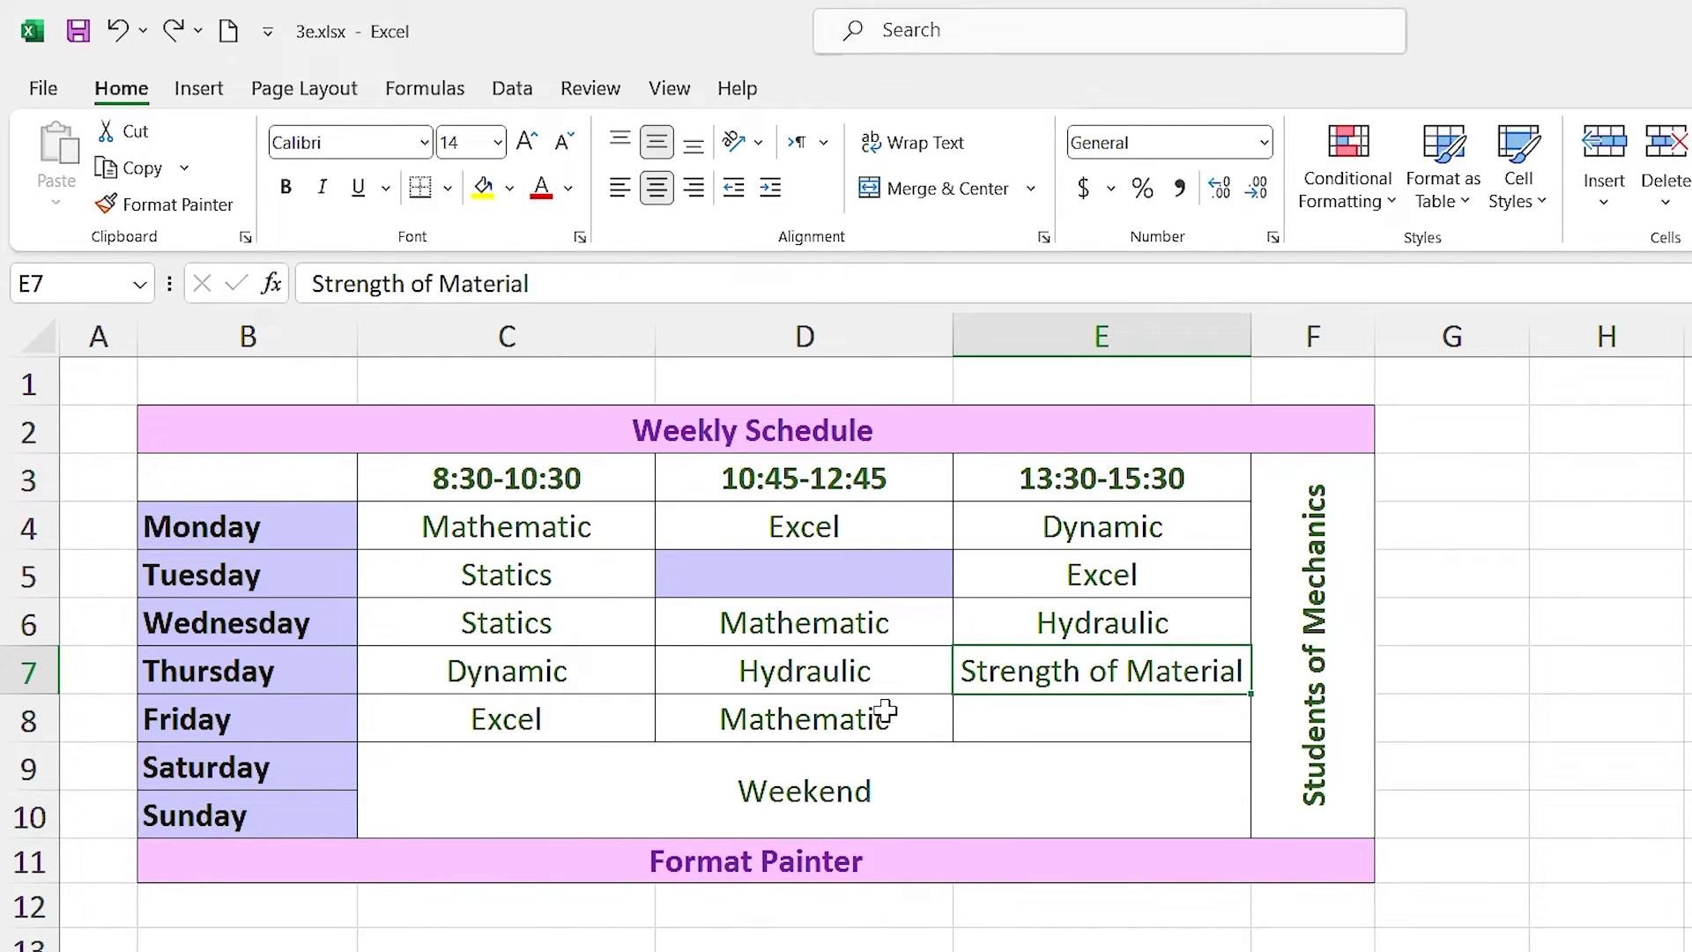
{"action": "left_click_drag", "start_coordinate": [278, 523], "coordinate": [287, 811]}
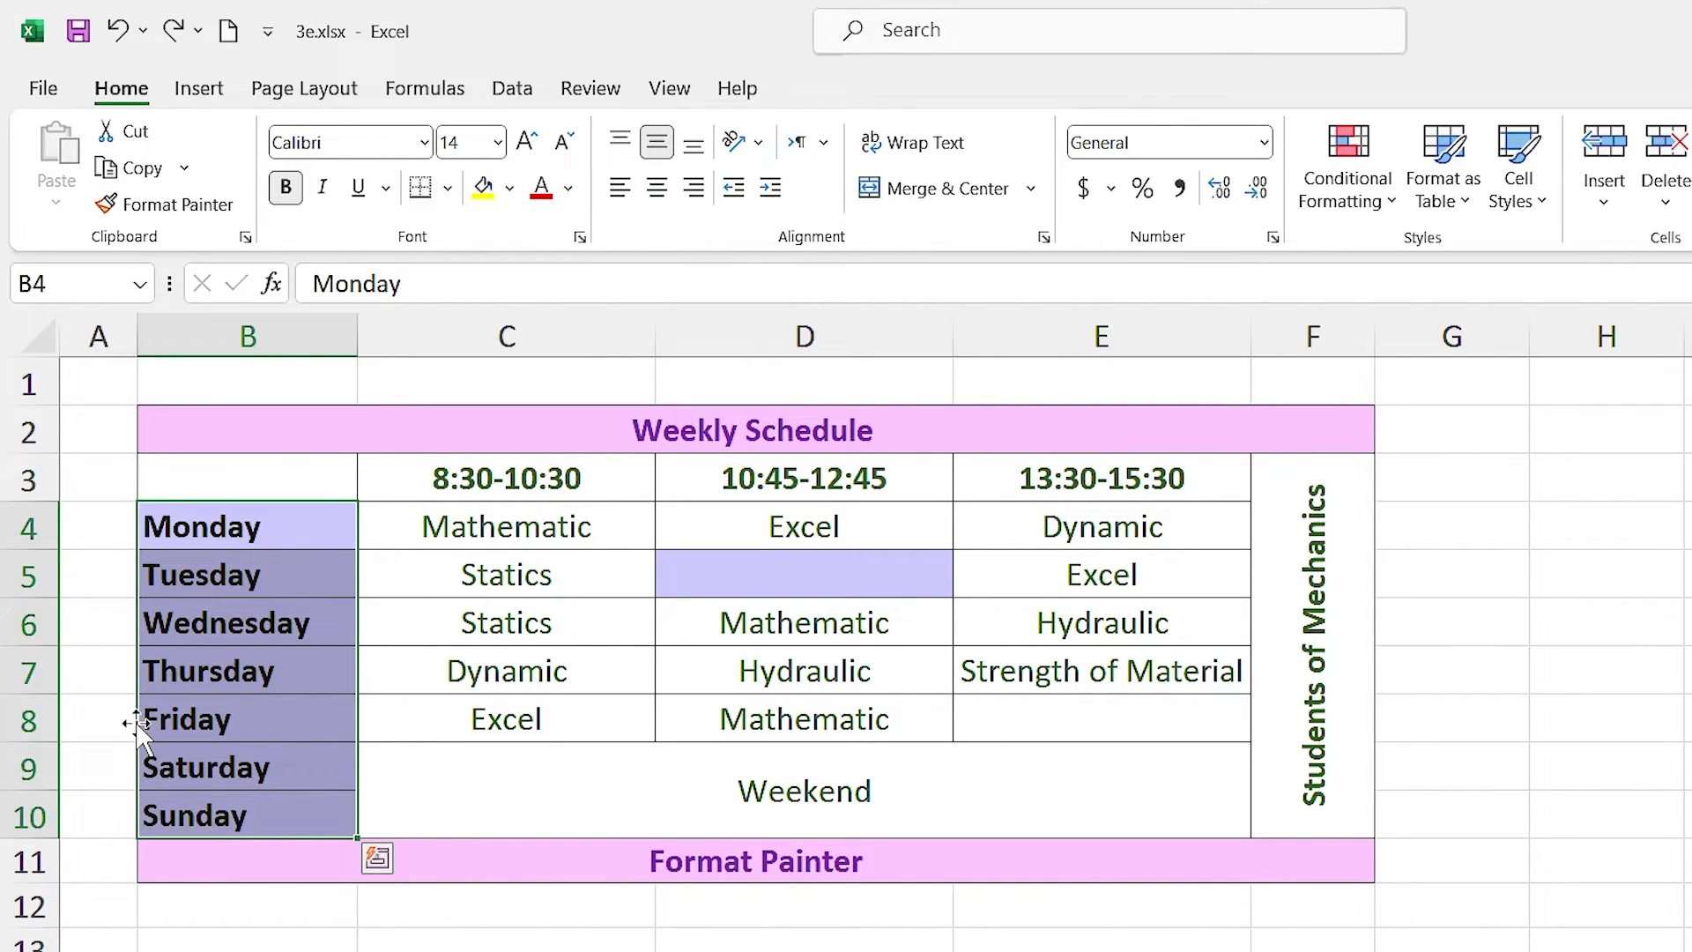
{"action": "mouse_move", "coordinate": [138, 718]}
{"action": "left_mouse_down"}
{"action": "mouse_move", "coordinate": [1588, 730]}
{"action": "mouse_move", "coordinate": [1573, 715]}
{"action": "left_mouse_up"}
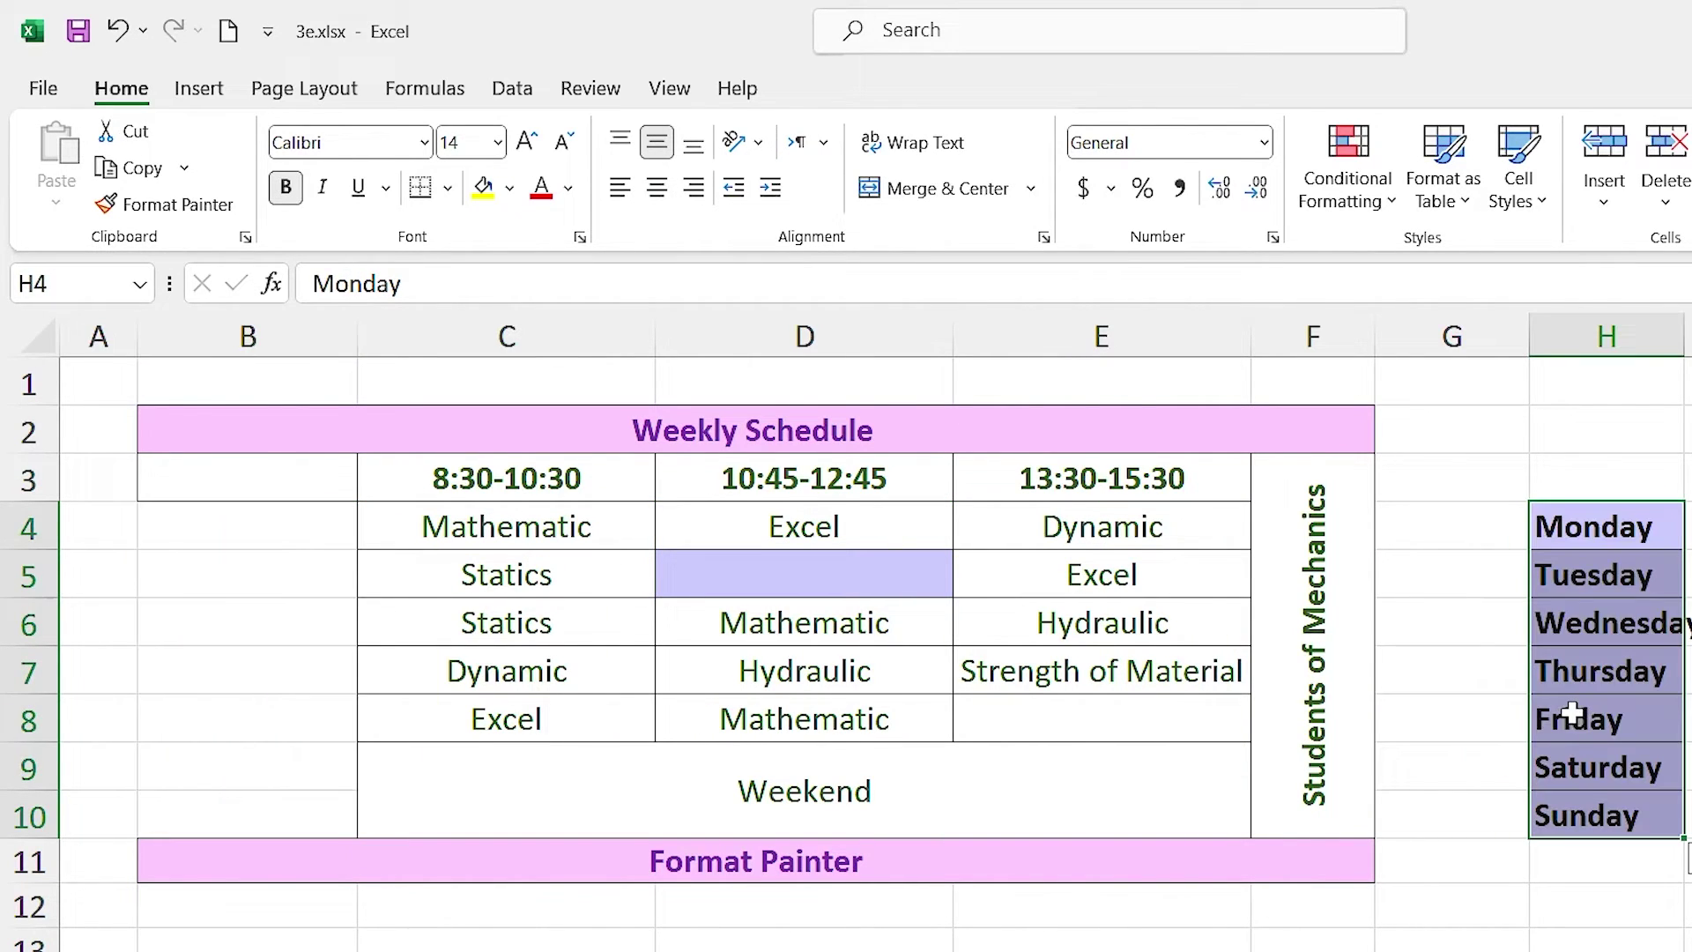
{"action": "key", "text": "ctrl+z"}
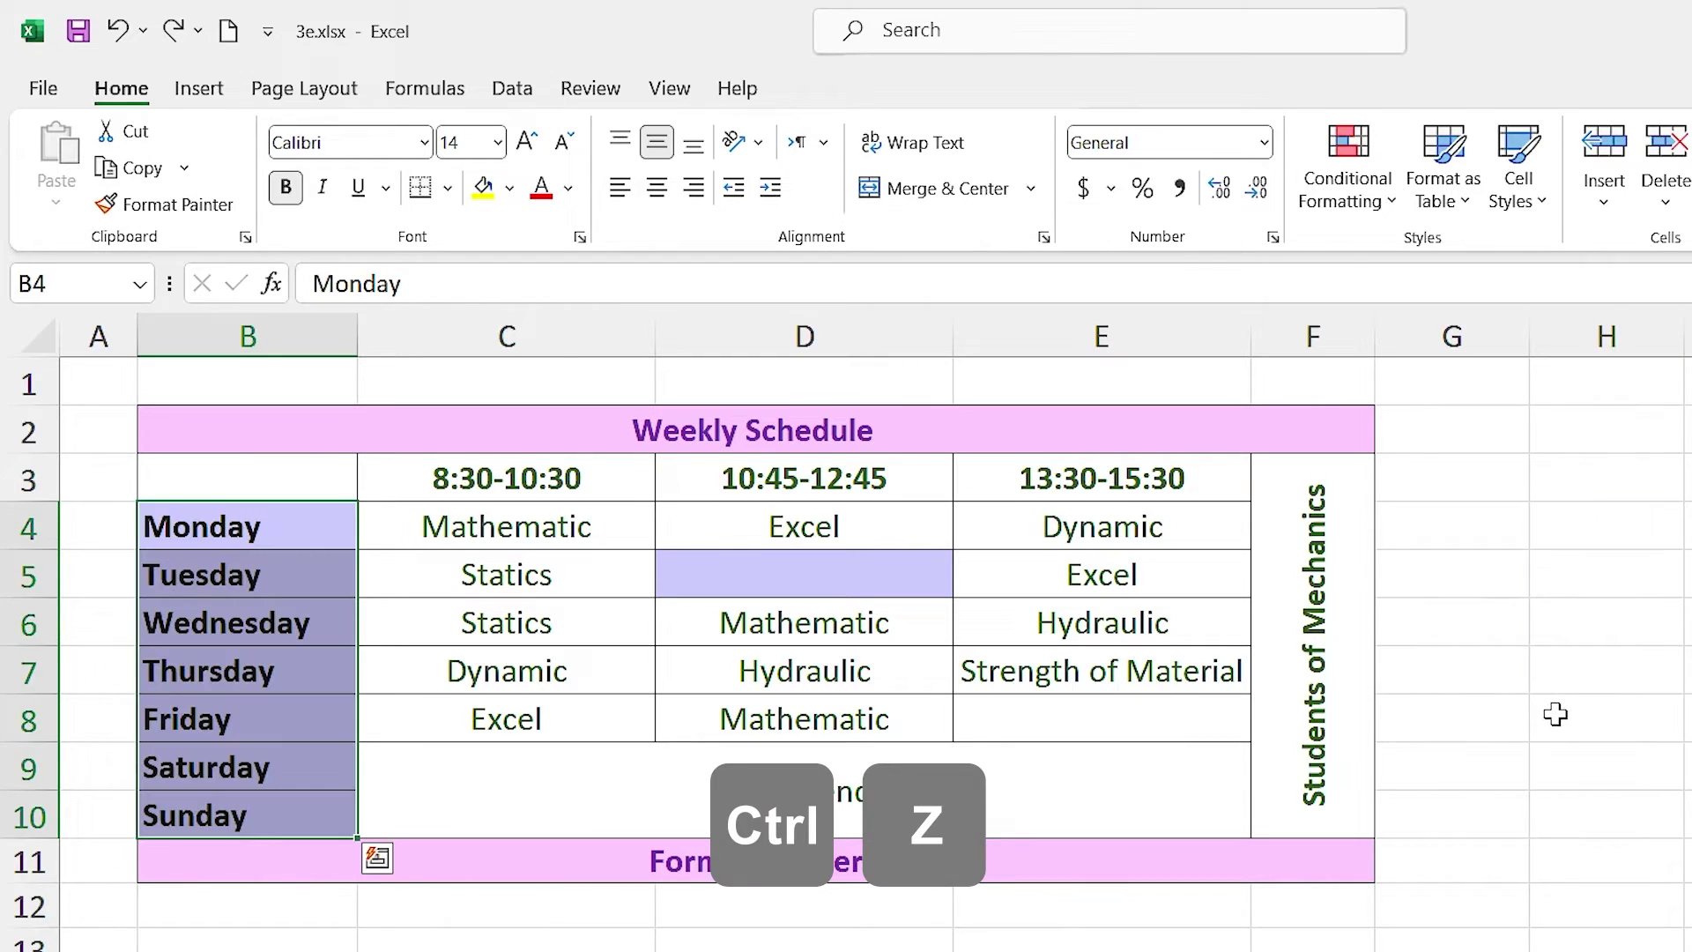
{"action": "left_click", "coordinate": [985, 723]}
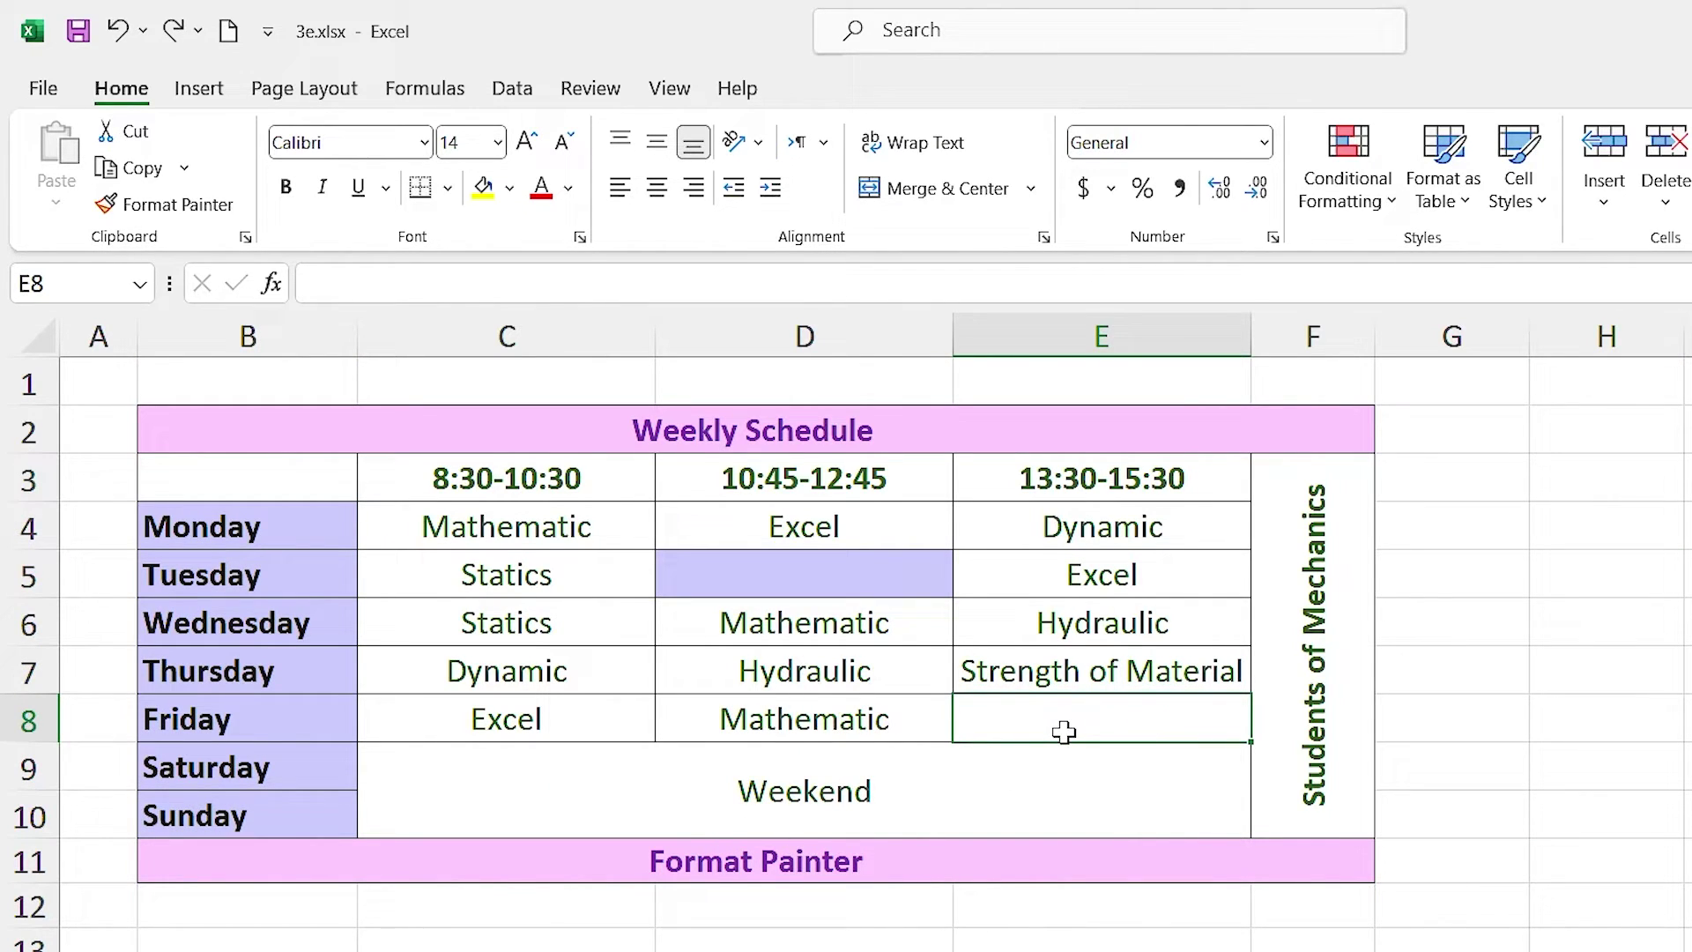
Step: Use Format Painter to copy D5's lavender fill onto empty cell E8
{"action": "left_click", "coordinate": [783, 576]}
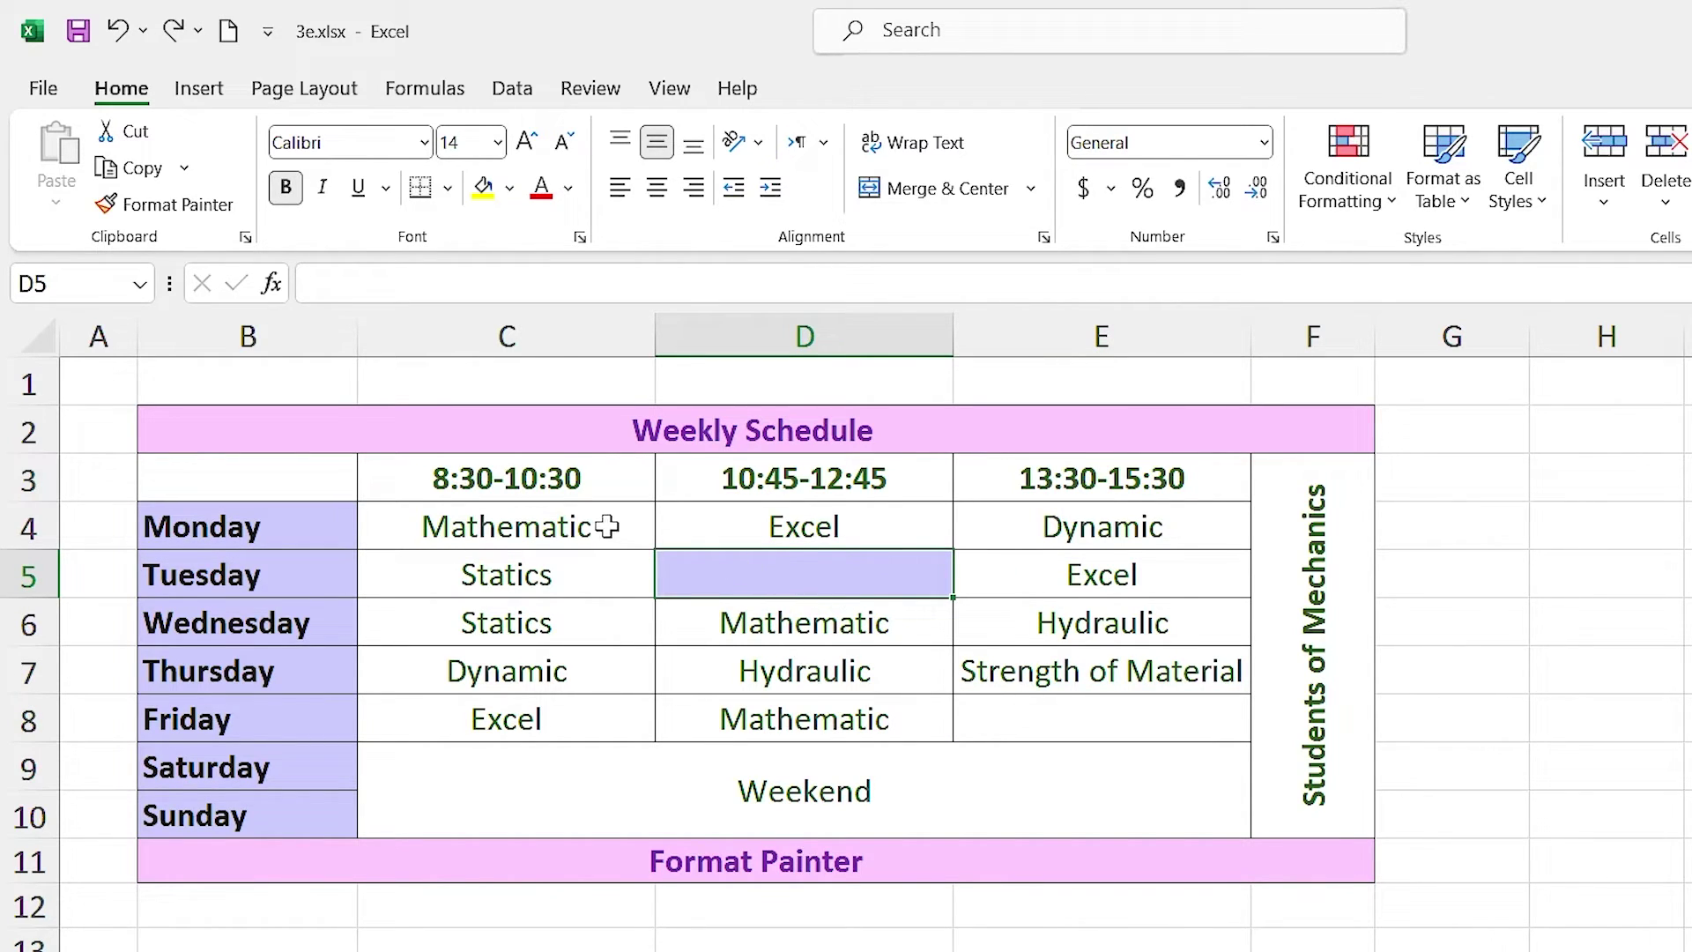
{"action": "left_click", "coordinate": [153, 212]}
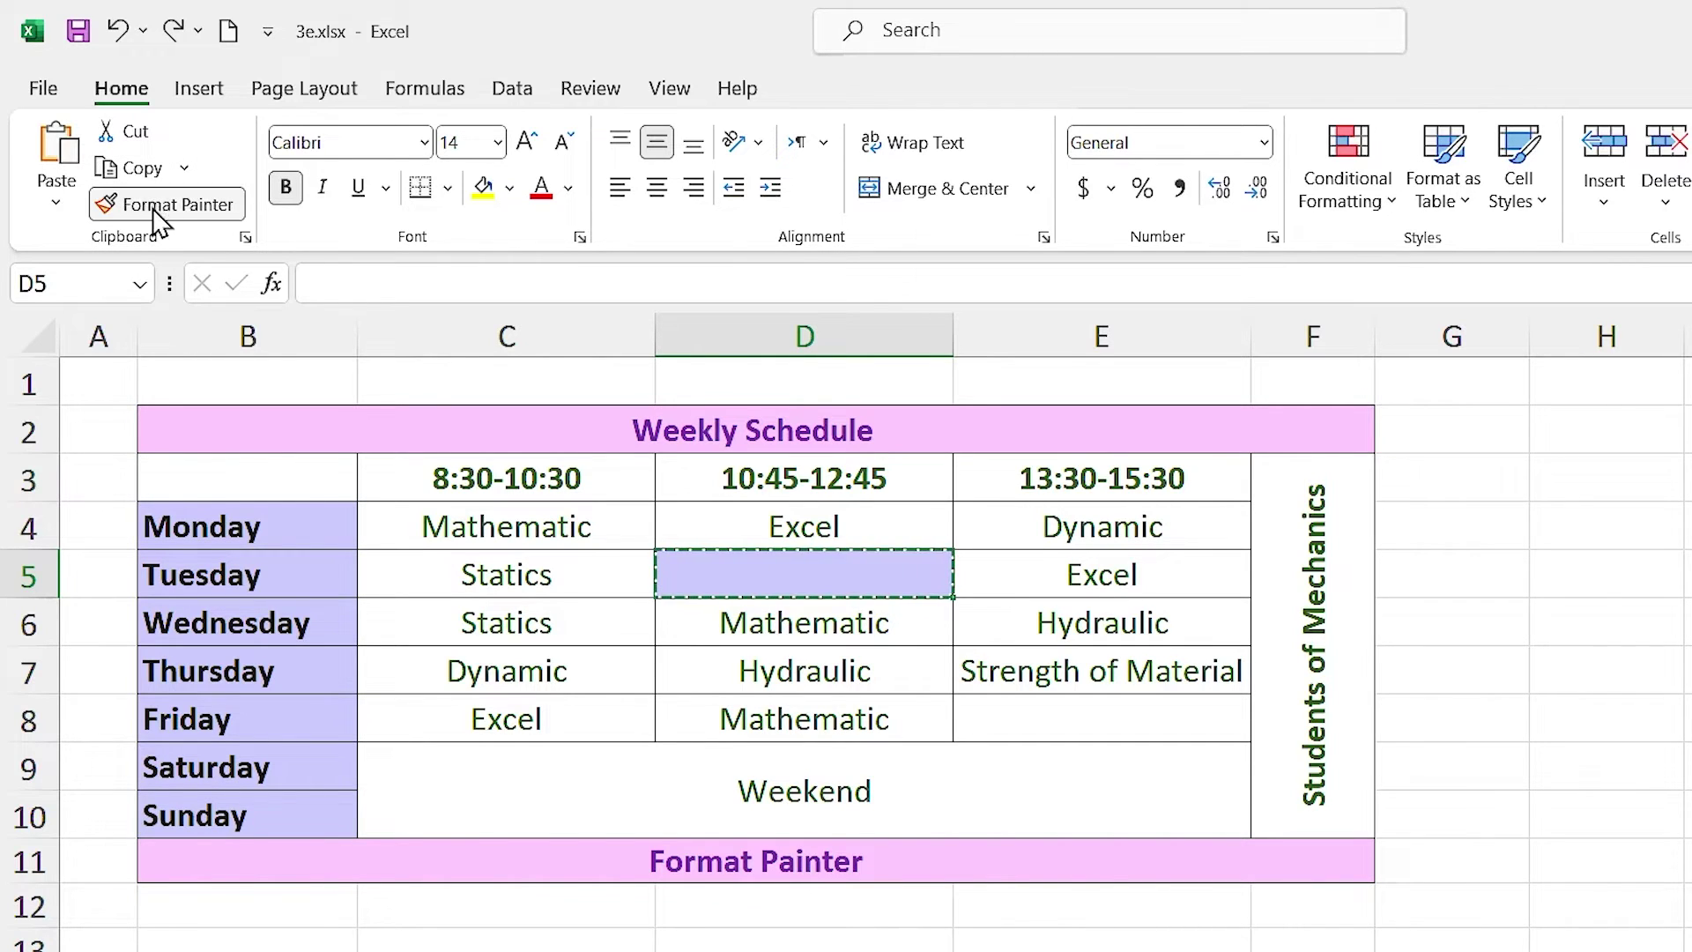
{"action": "left_click", "coordinate": [1056, 718]}
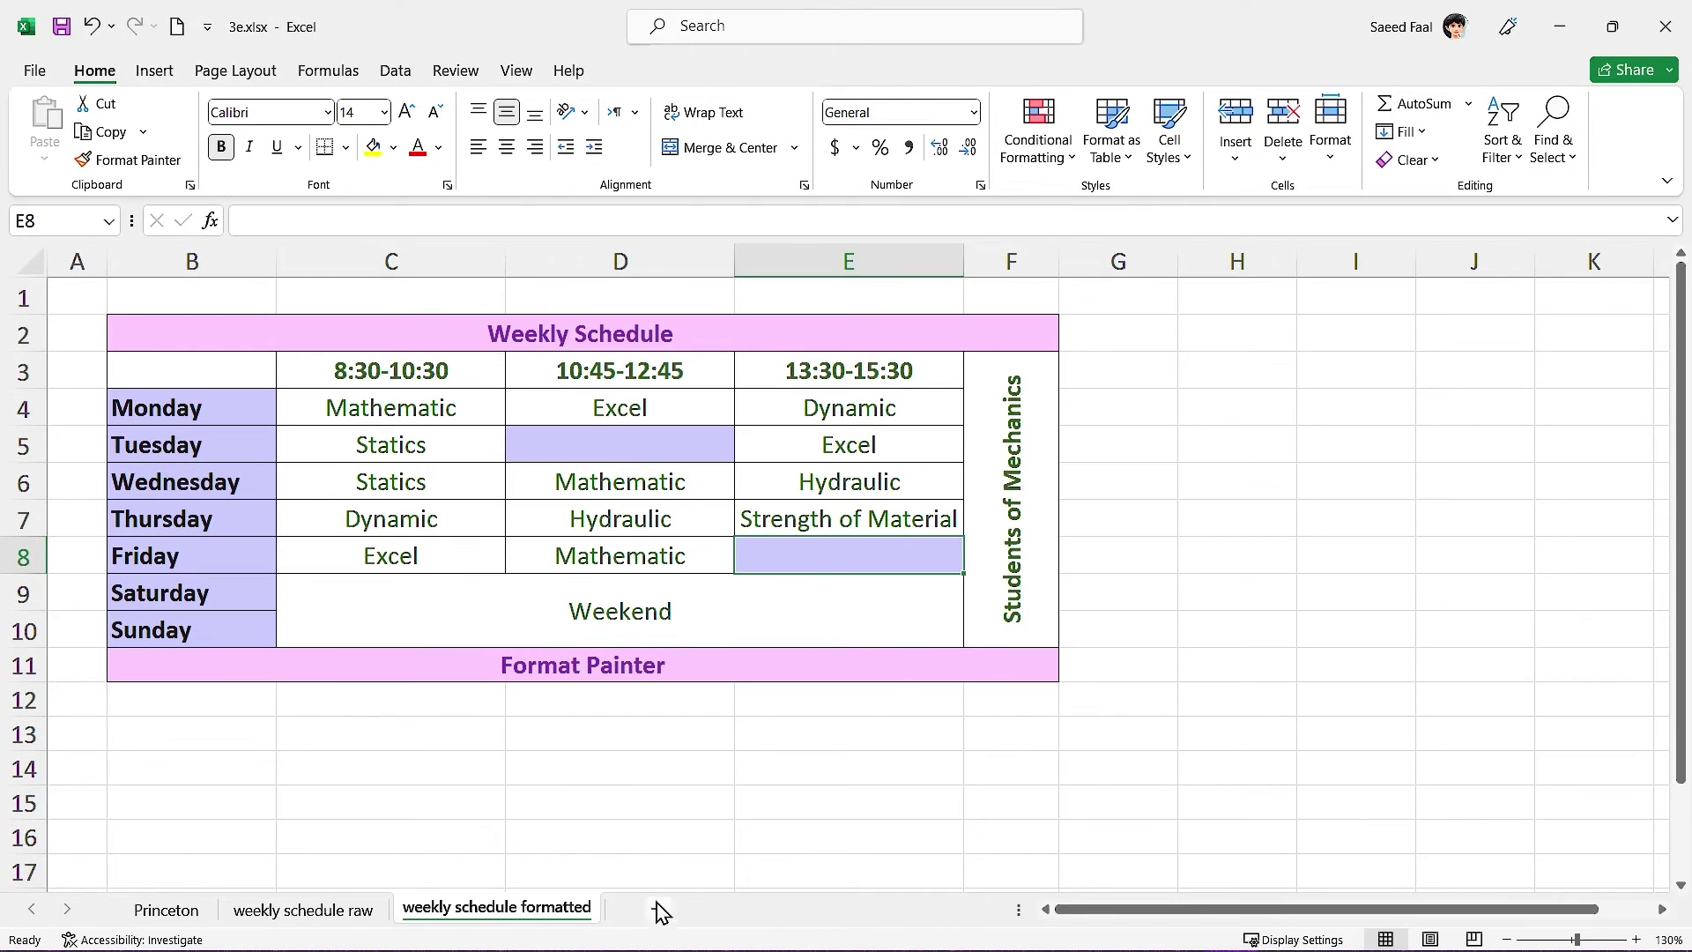
Step: Add a new Sheet1 and copy the Weekly Schedule table B2:F11
{"action": "left_click", "coordinate": [657, 911]}
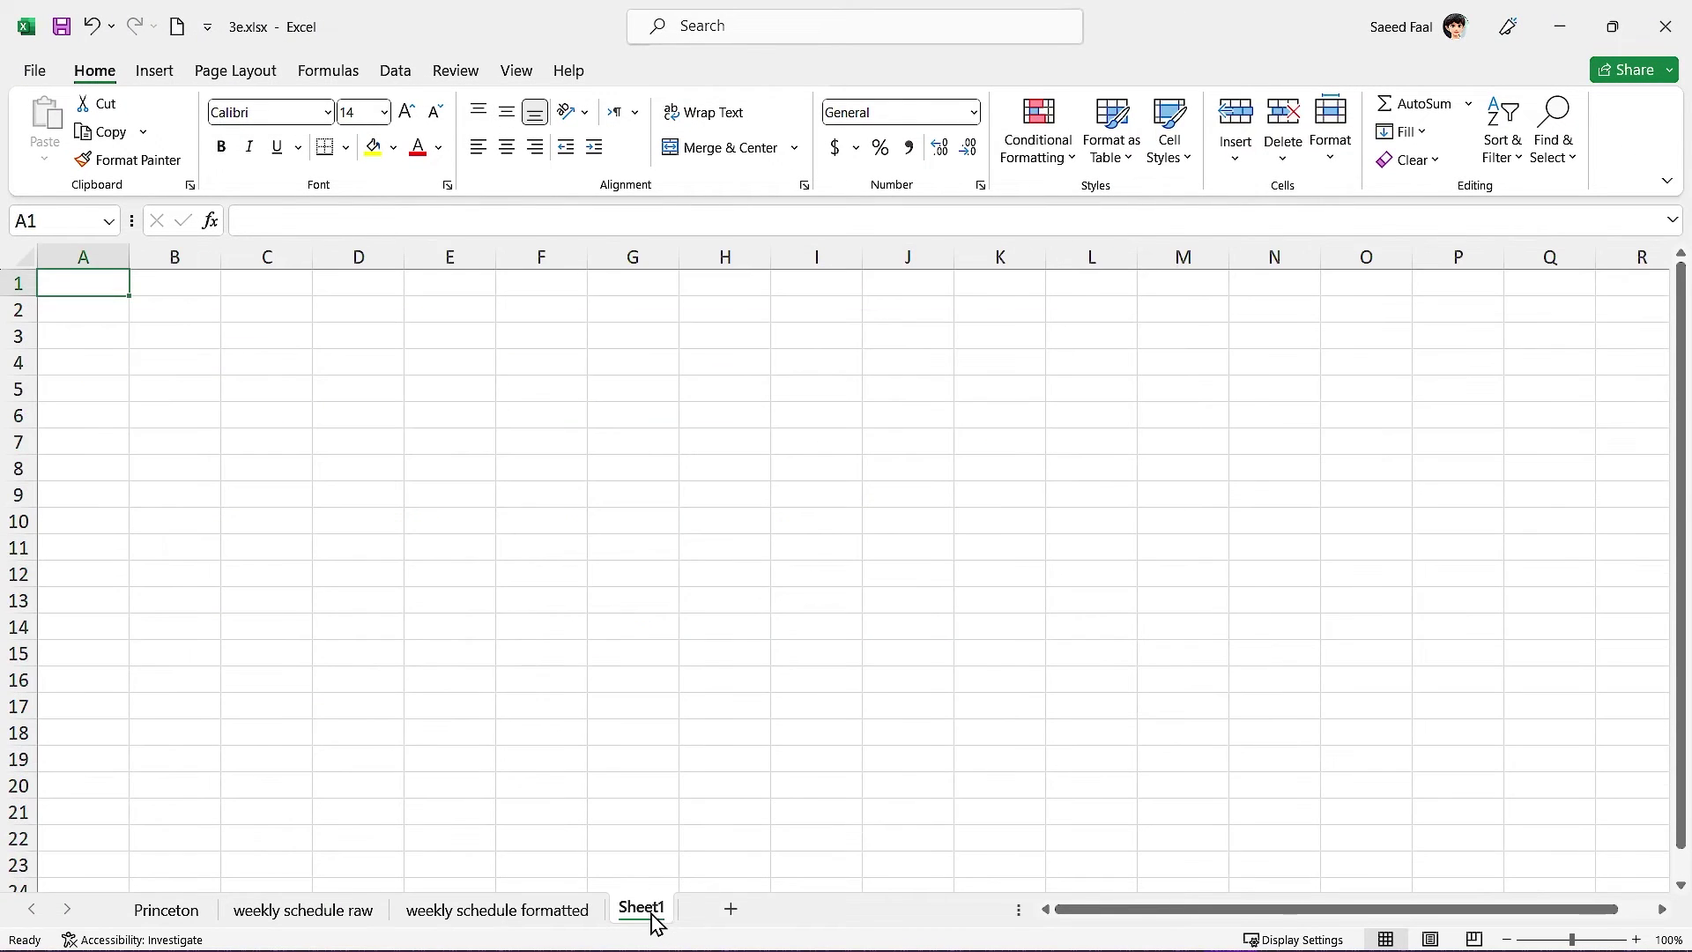
{"action": "left_click", "coordinate": [539, 908]}
{"action": "left_click_drag", "start_coordinate": [447, 341], "coordinate": [473, 659]}
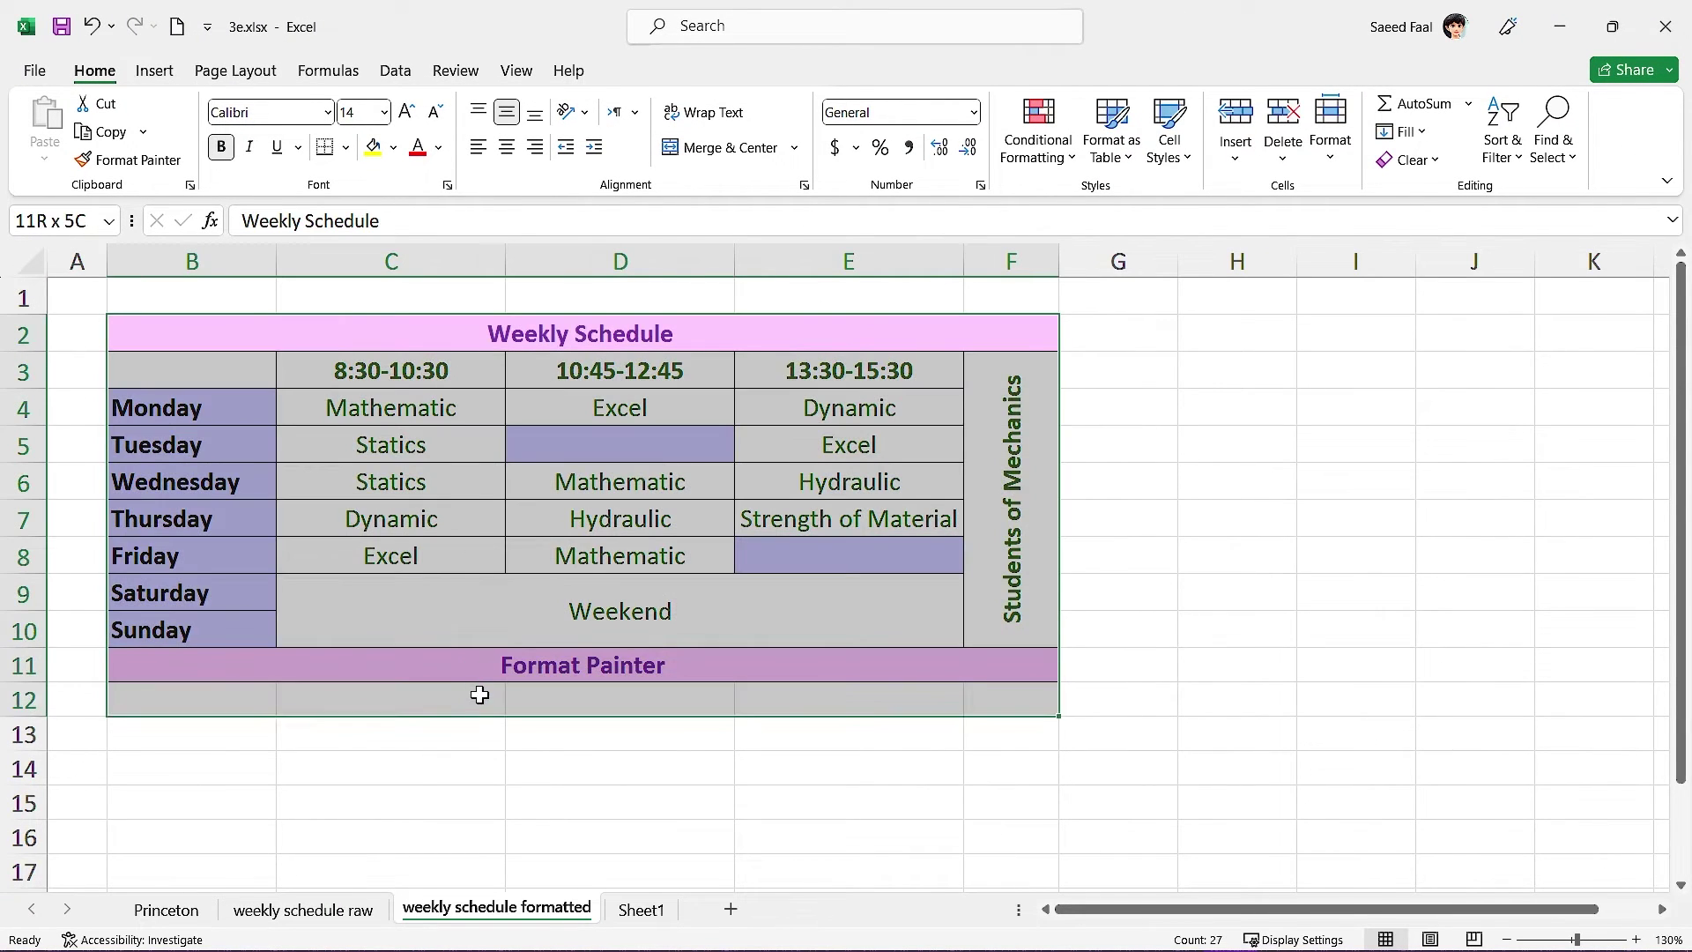
{"action": "key", "text": "ctrl+c"}
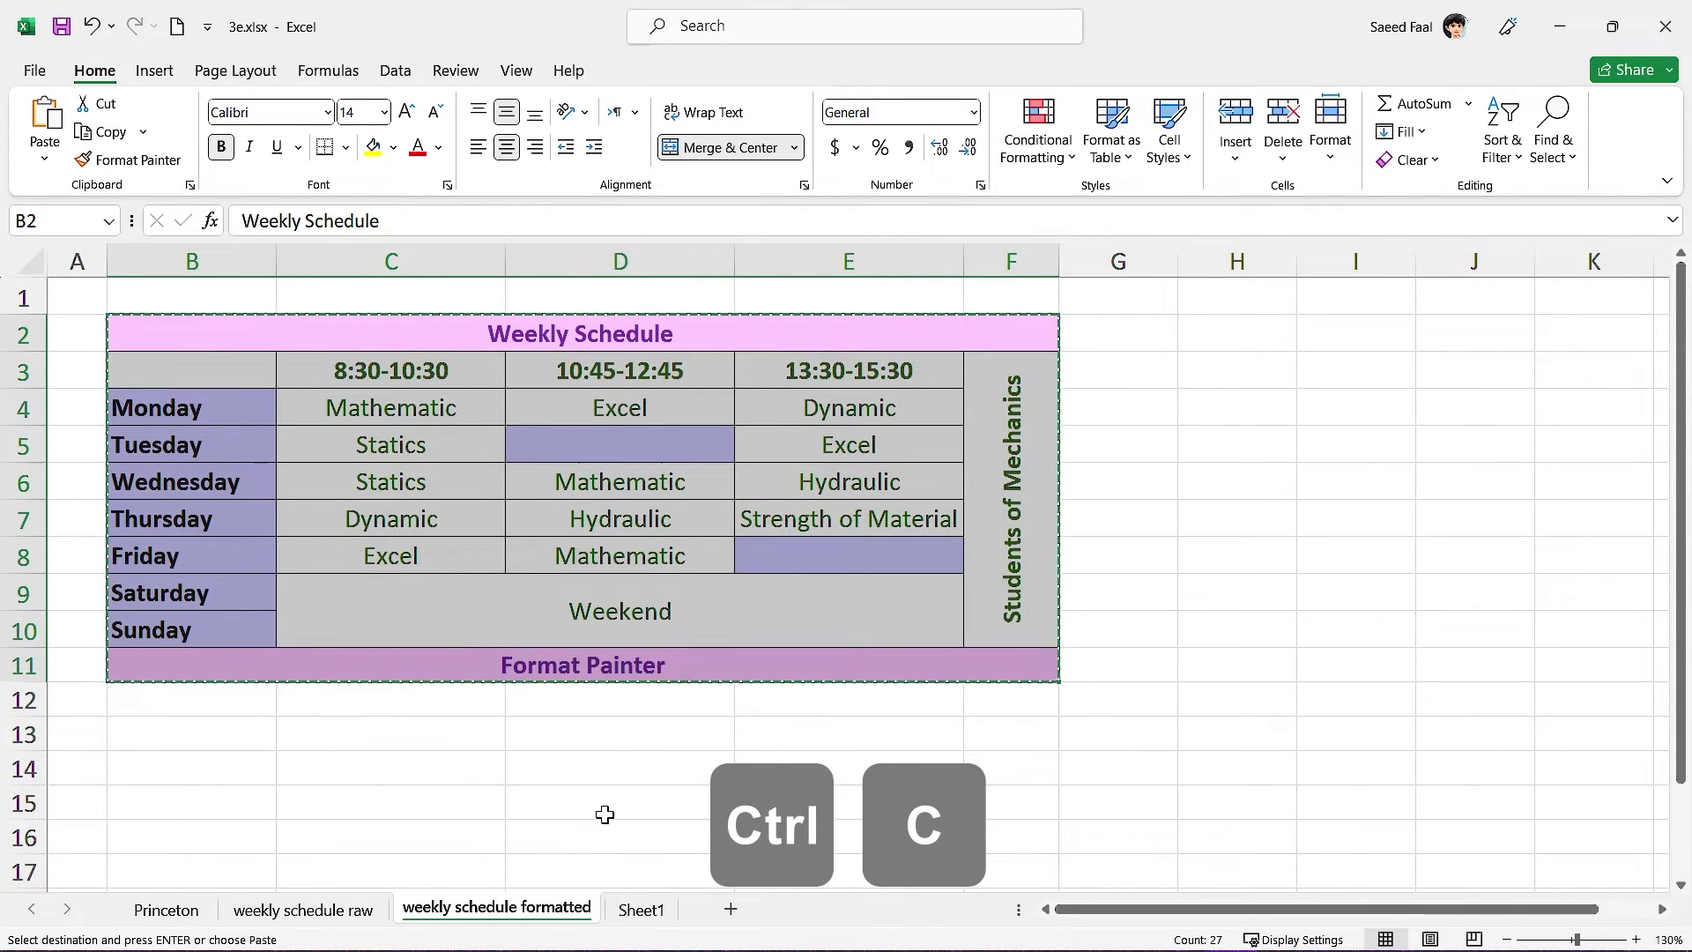
Step: Paste the copied schedule table into Sheet1 starting at cell A1
{"action": "left_click", "coordinate": [641, 910]}
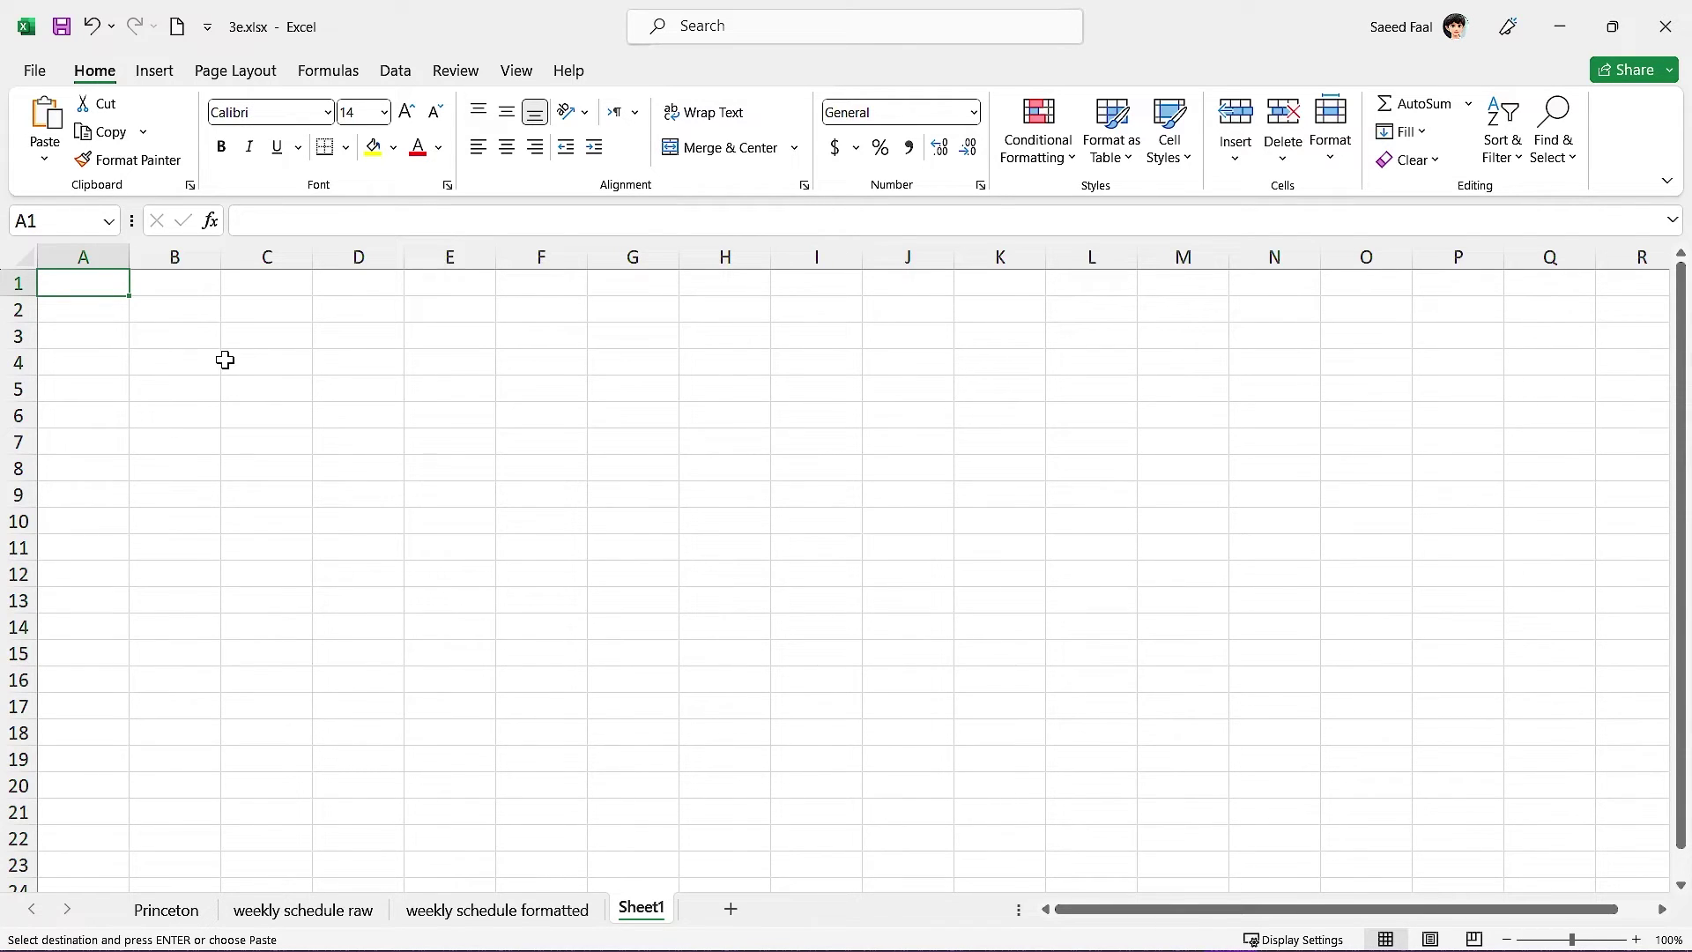
{"action": "left_click", "coordinate": [256, 339]}
{"action": "left_click", "coordinate": [169, 332]}
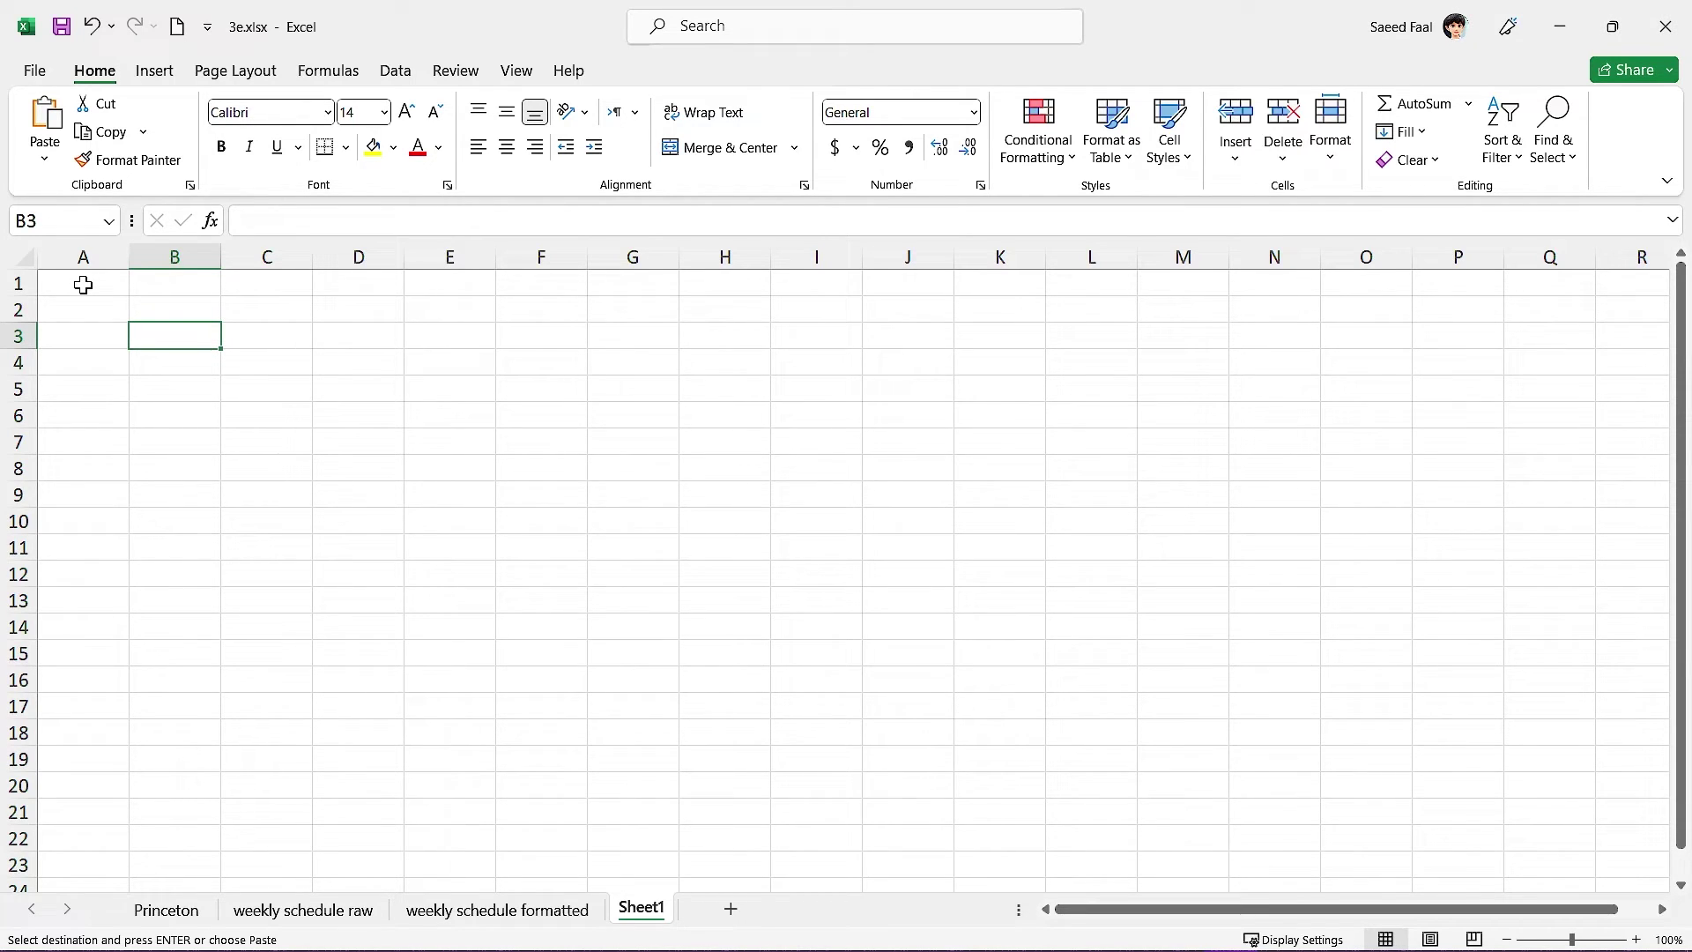
{"action": "left_click", "coordinate": [83, 284]}
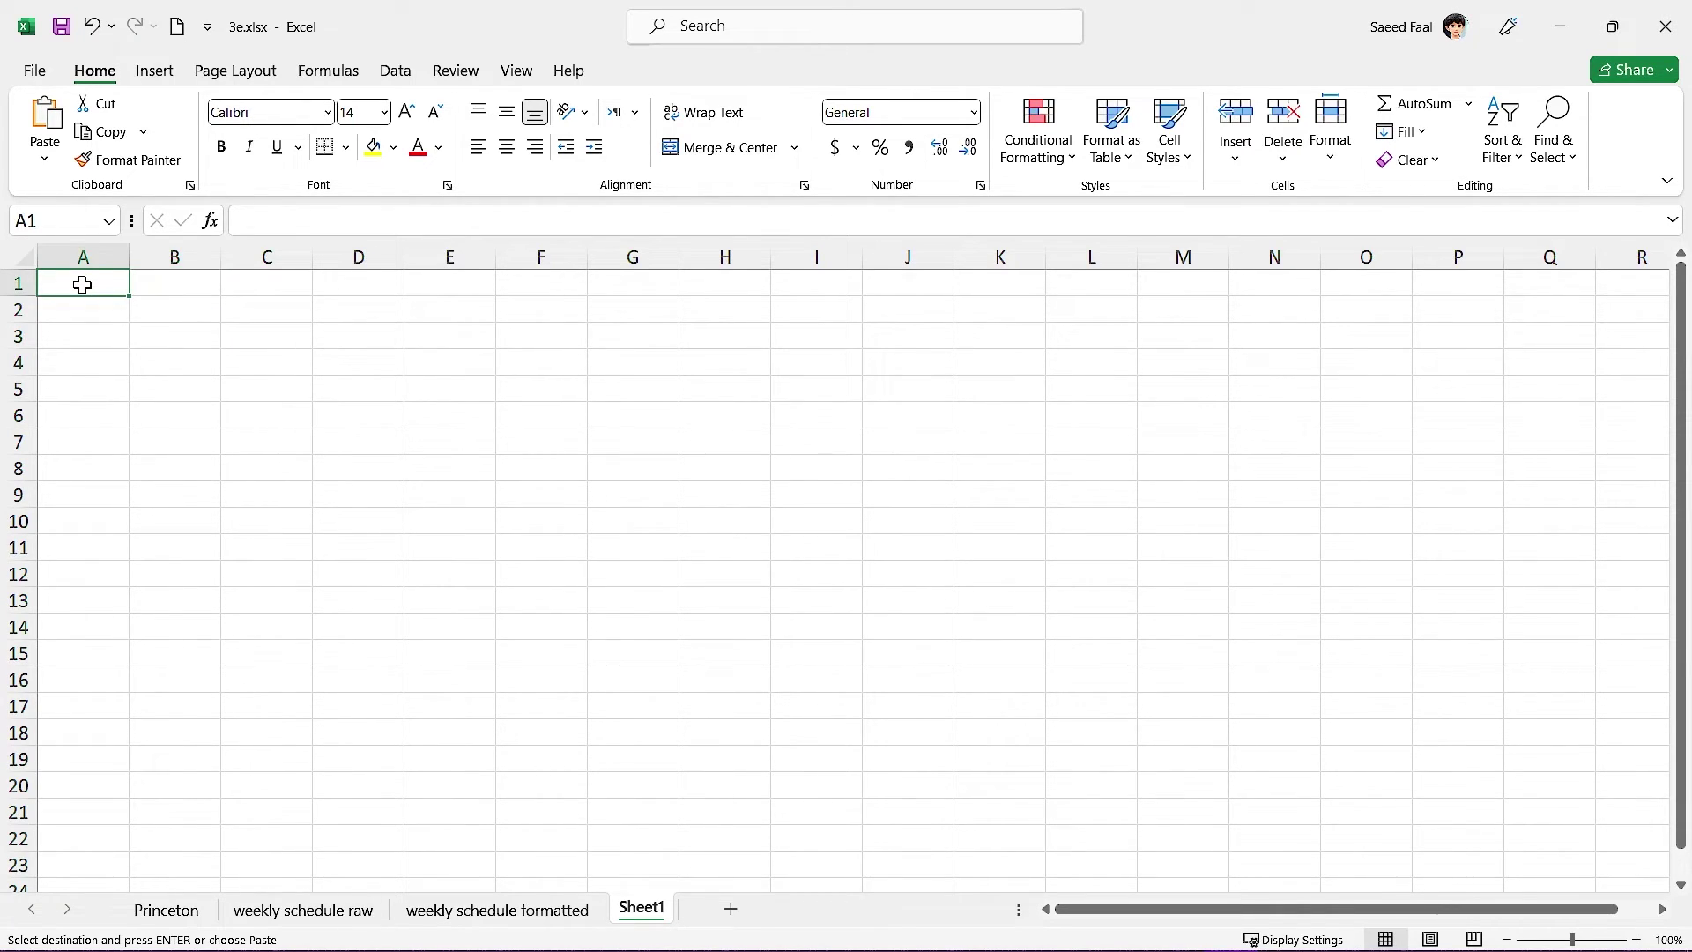
{"action": "key", "text": "ctrl+v"}
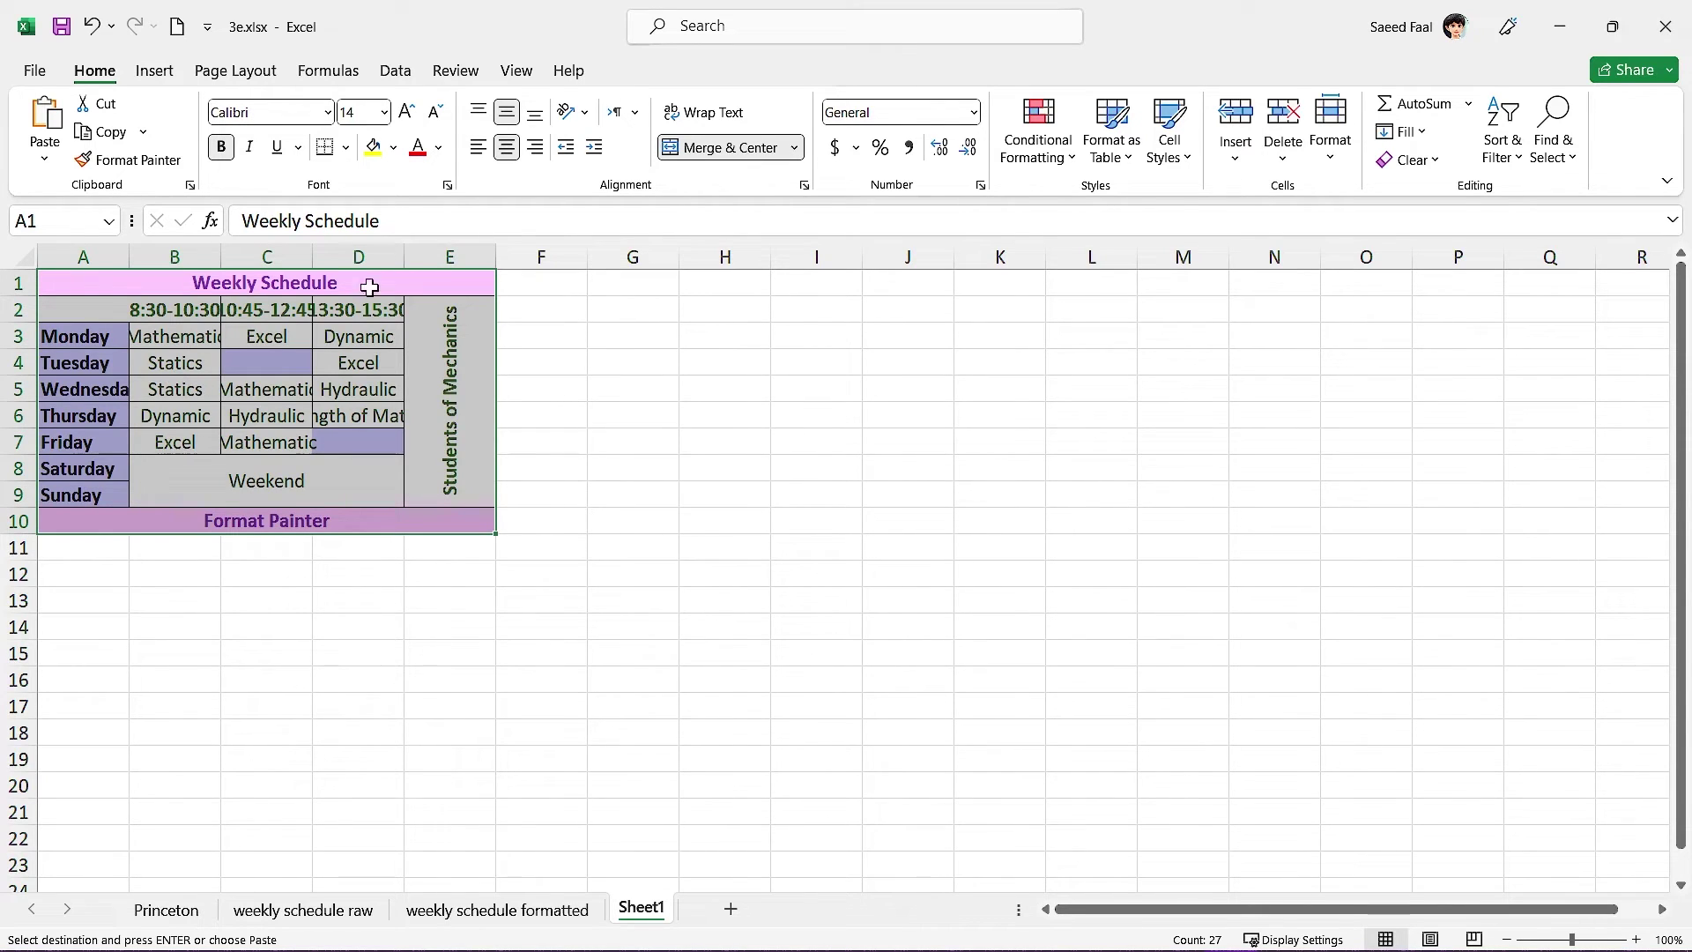
Step: Widen columns A–E so every schedule entry shows fully
{"action": "left_click_drag", "start_coordinate": [416, 253], "coordinate": [83, 256]}
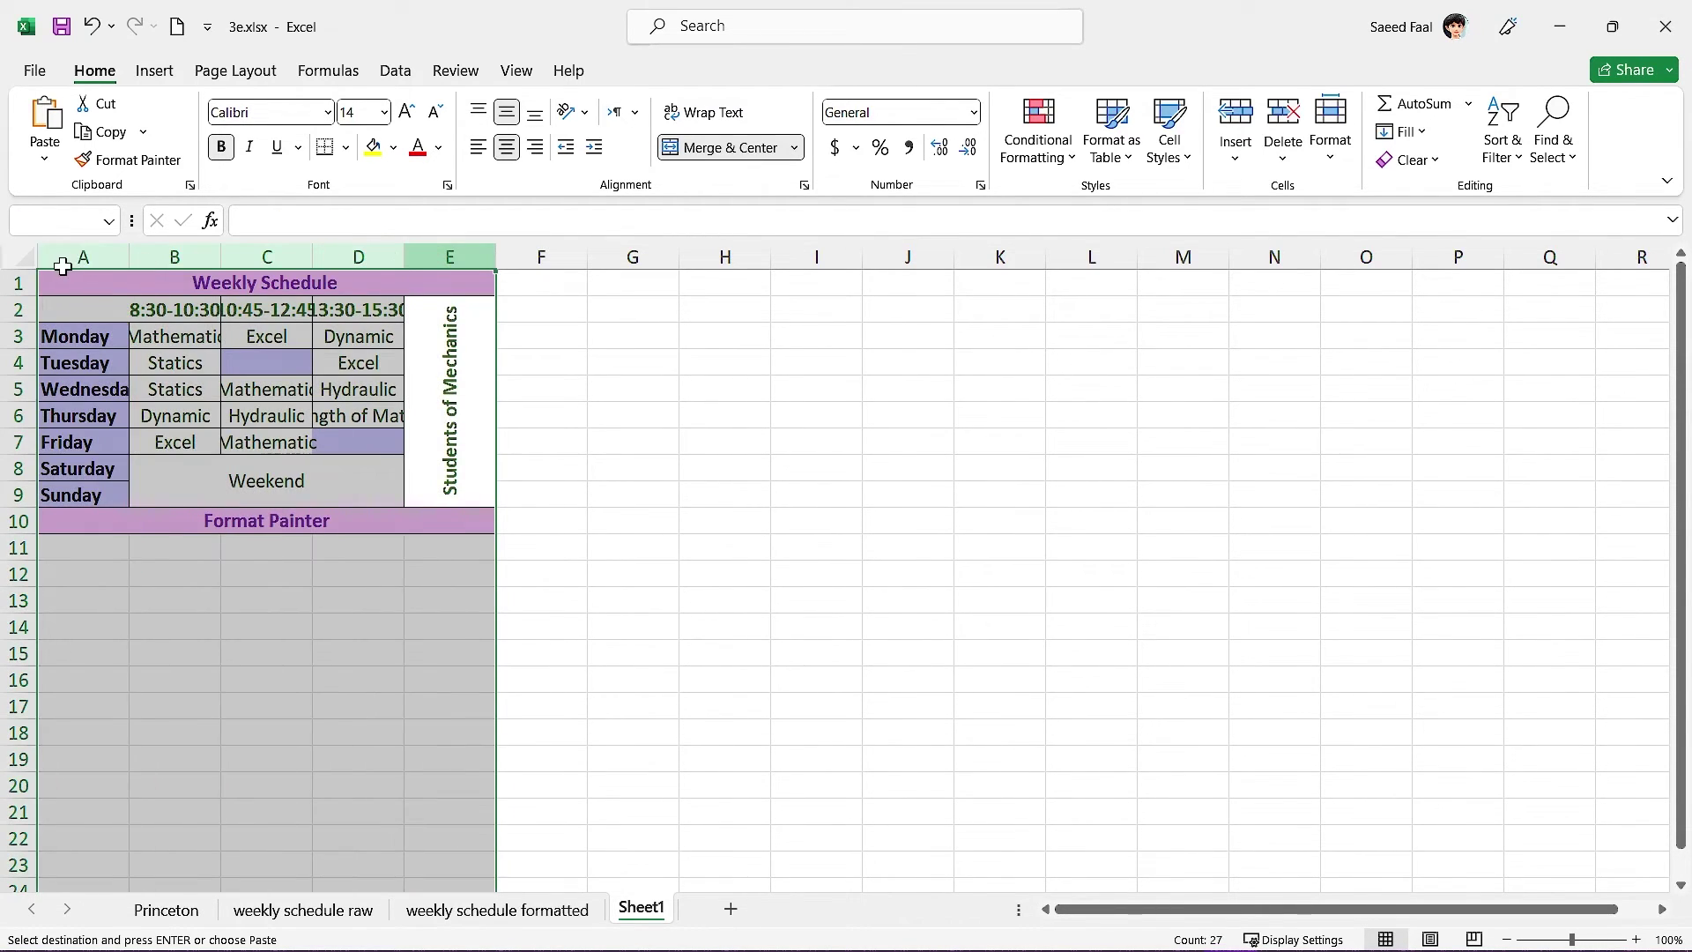
{"action": "double_click", "coordinate": [404, 256]}
{"action": "left_click_drag", "start_coordinate": [539, 256], "coordinate": [548, 255]}
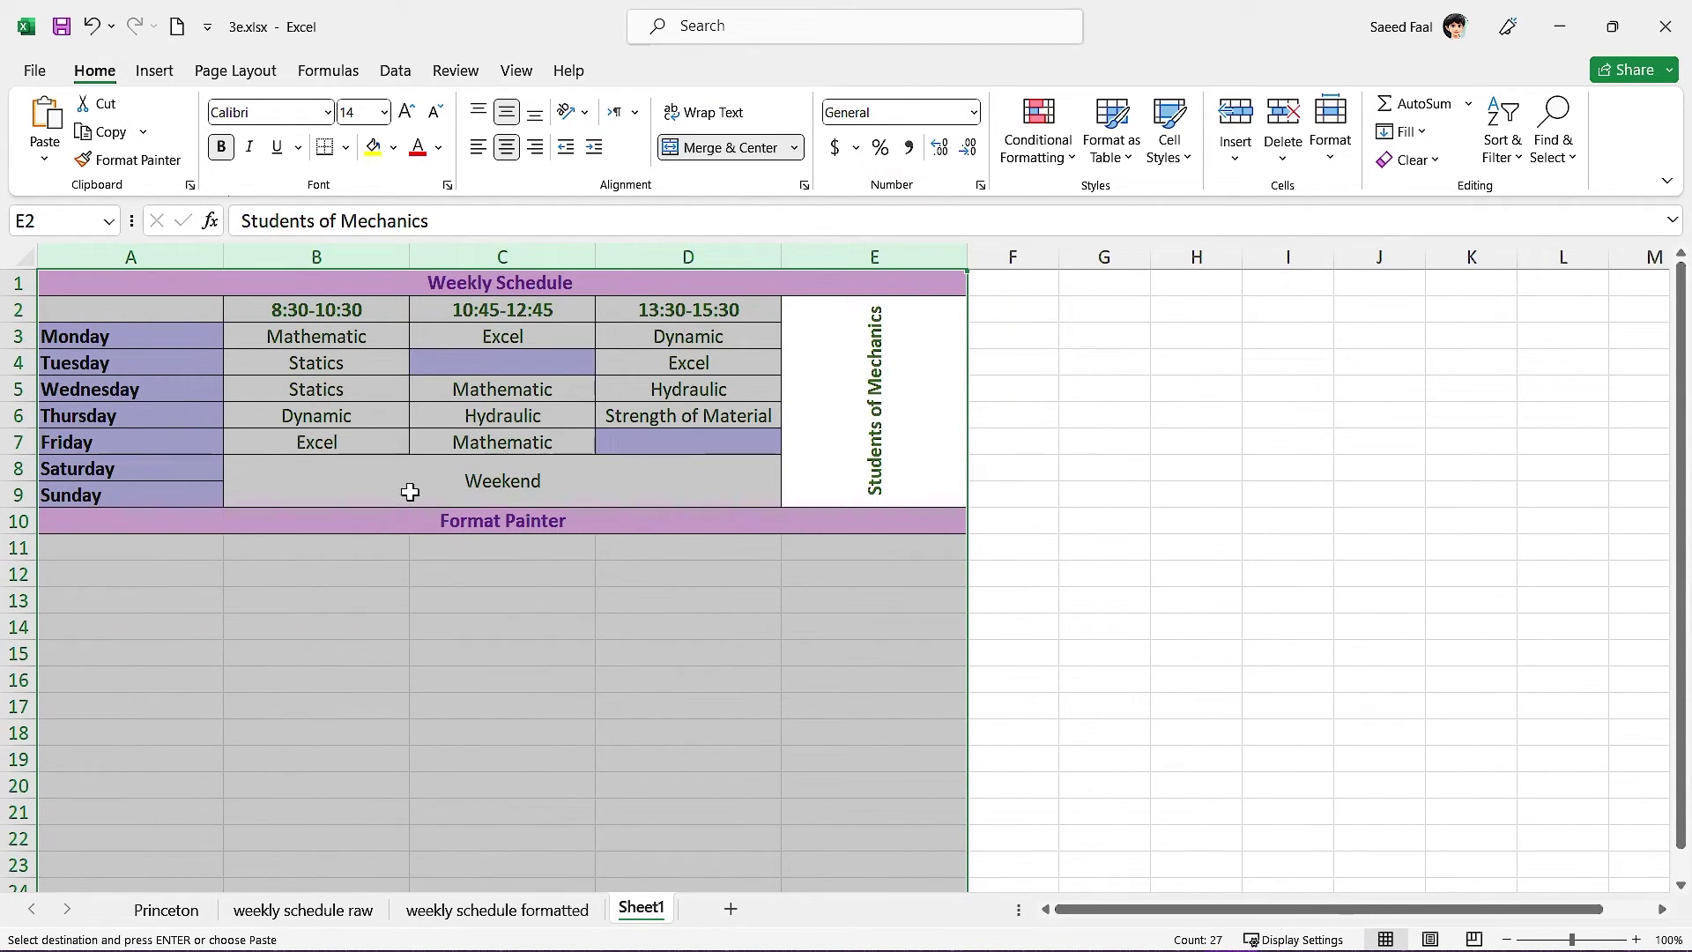
{"action": "left_click", "coordinate": [529, 911]}
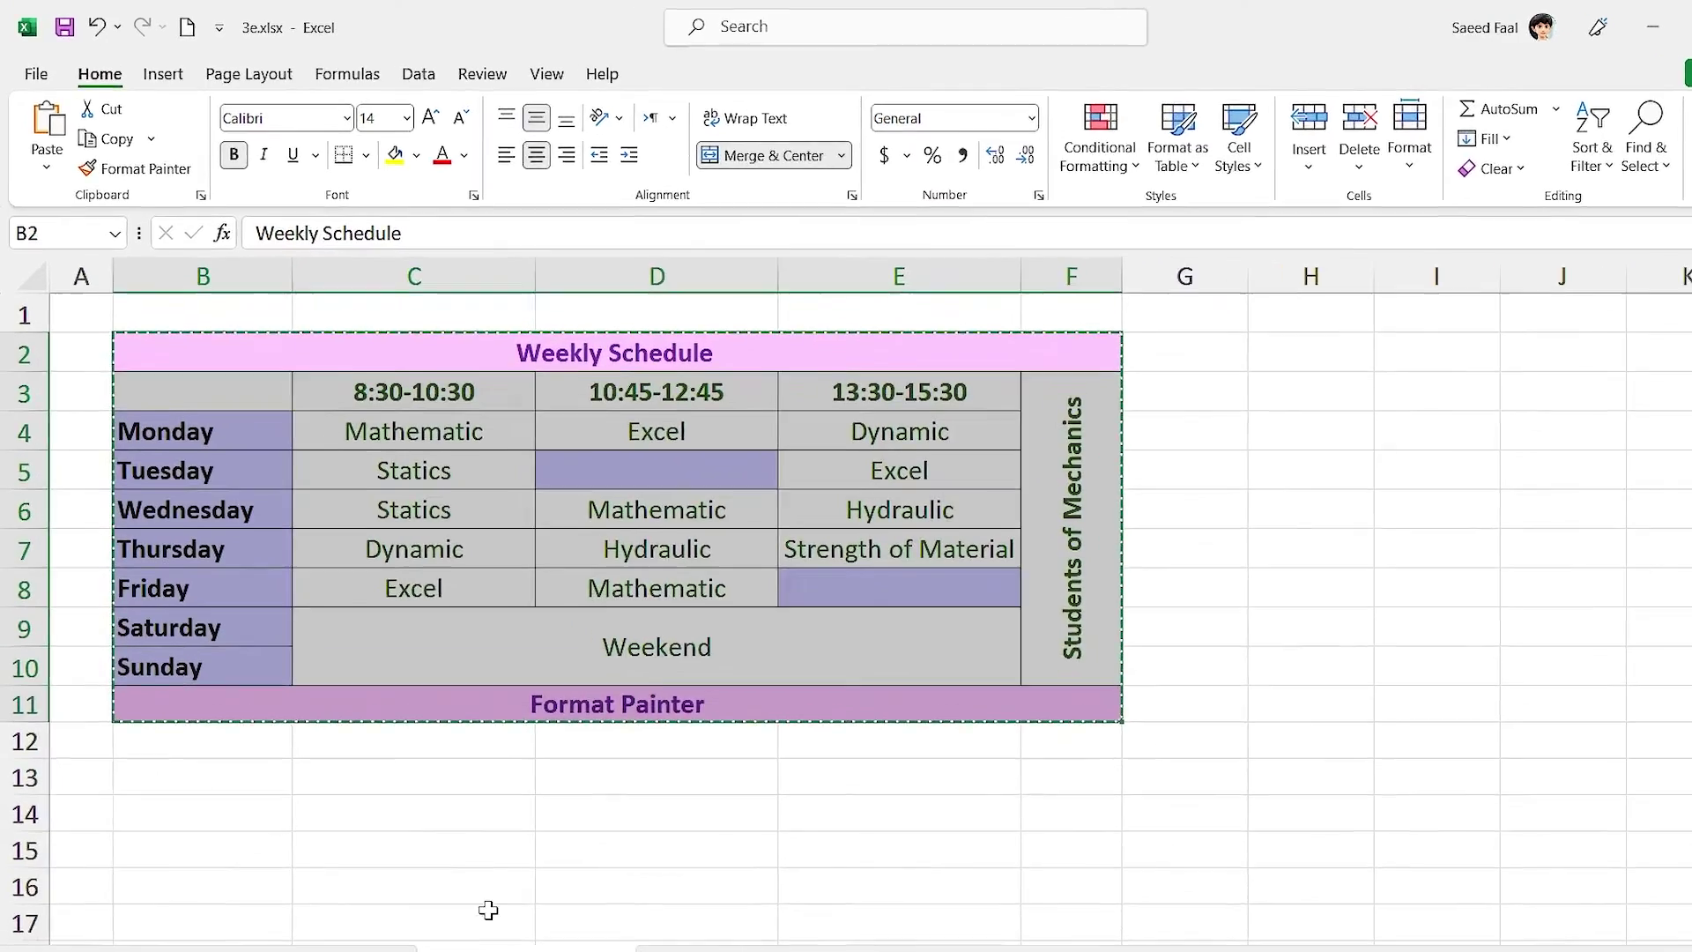
{"action": "left_click", "coordinate": [44, 89]}
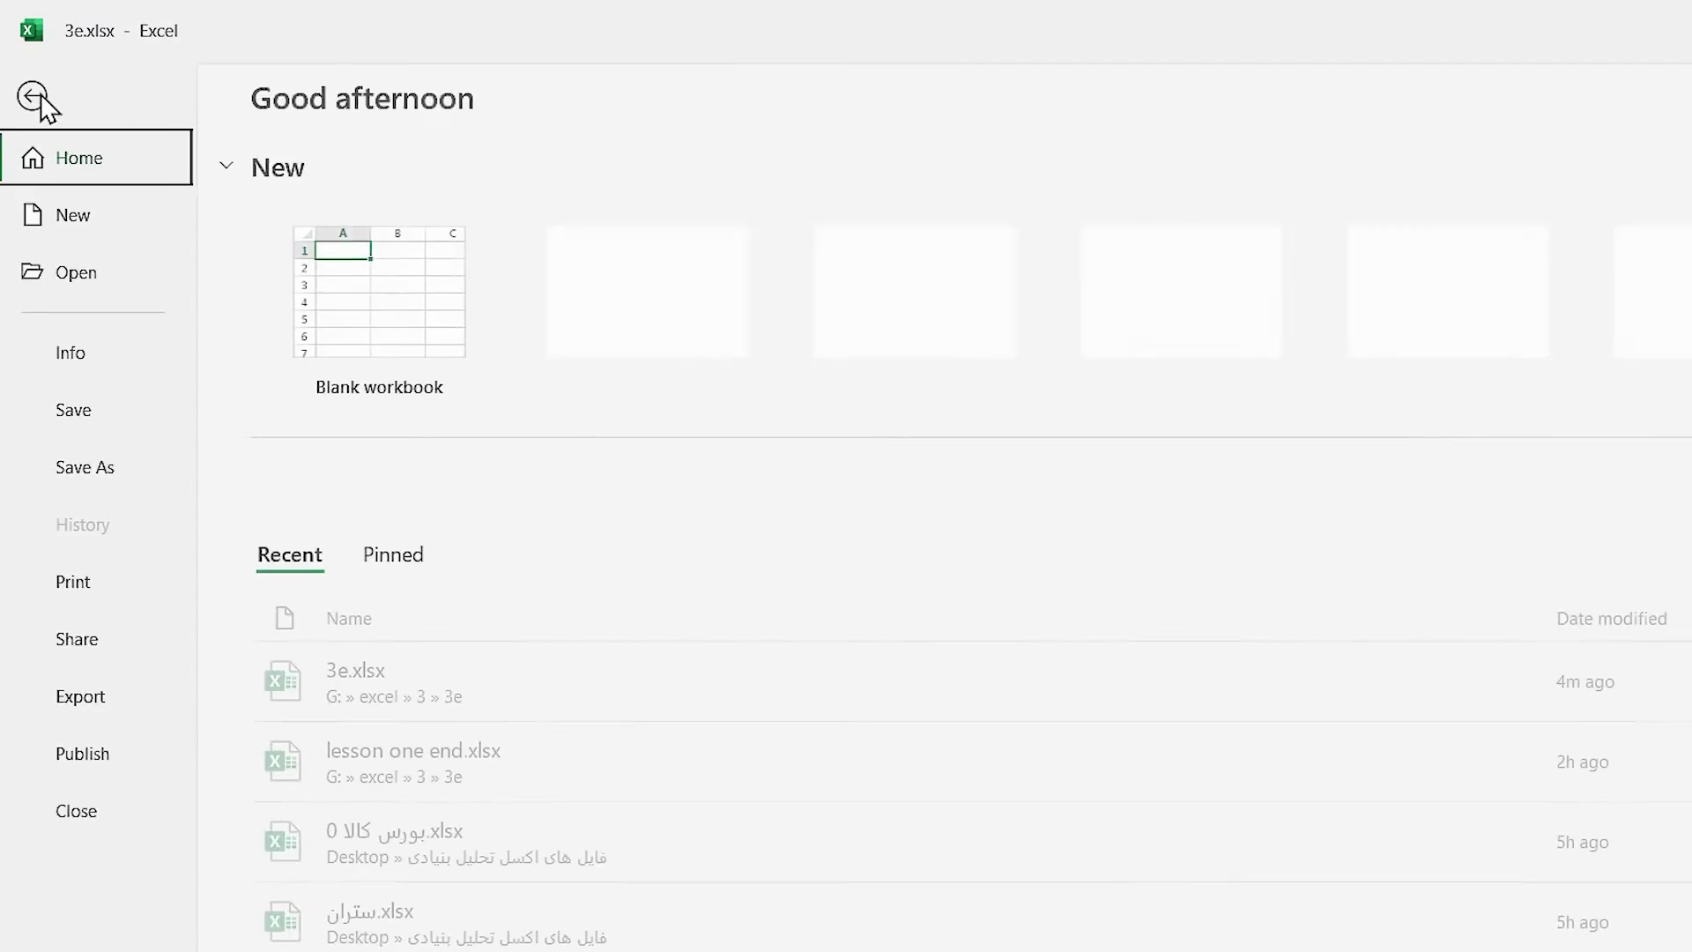
{"action": "left_click", "coordinate": [85, 222]}
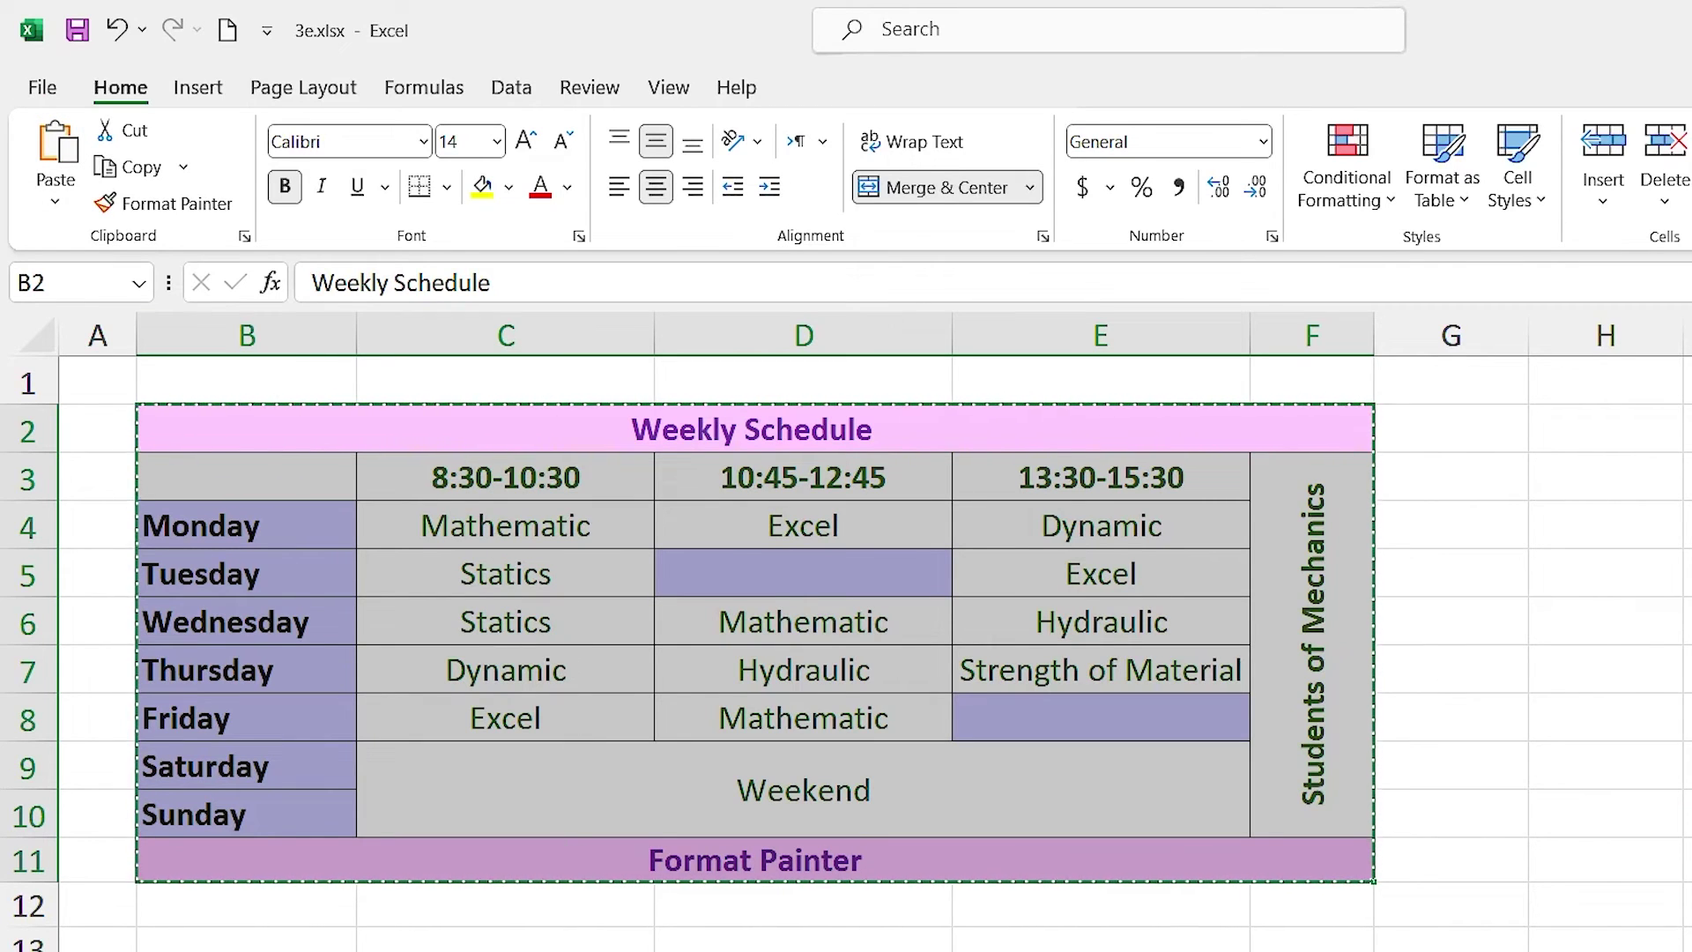
Step: Cancel the table's copy marquee, then view the Quick Access Toolbar More Commands settings and close them unchanged
{"action": "key", "text": "Escape"}
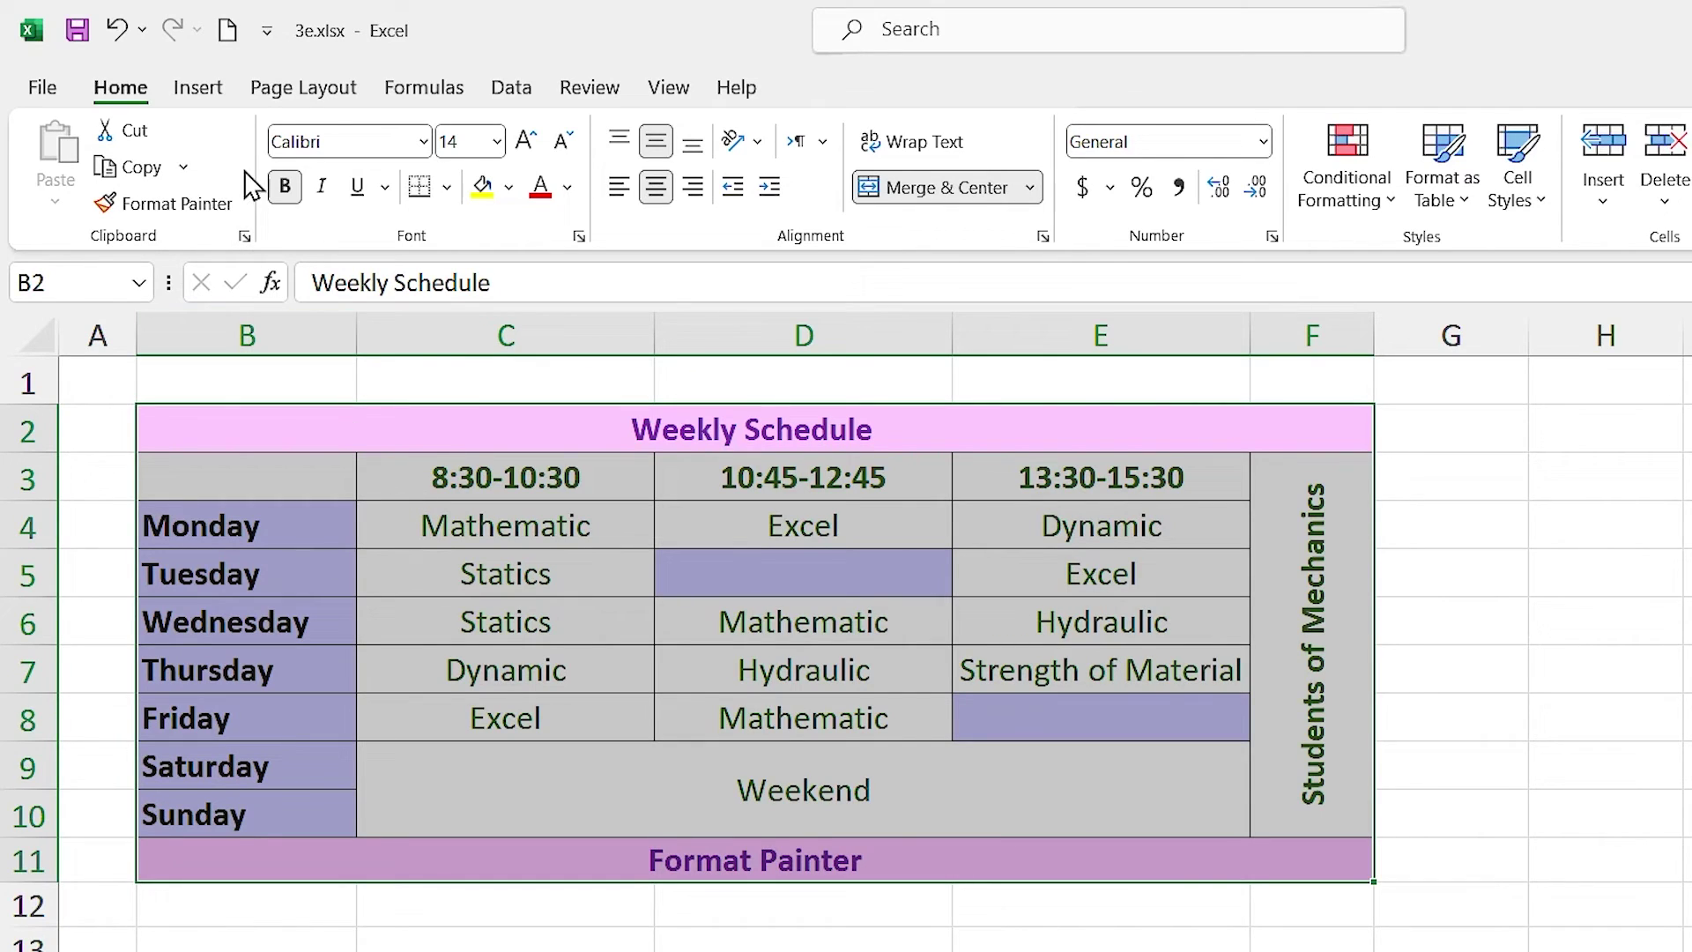
{"action": "left_click", "coordinate": [266, 33]}
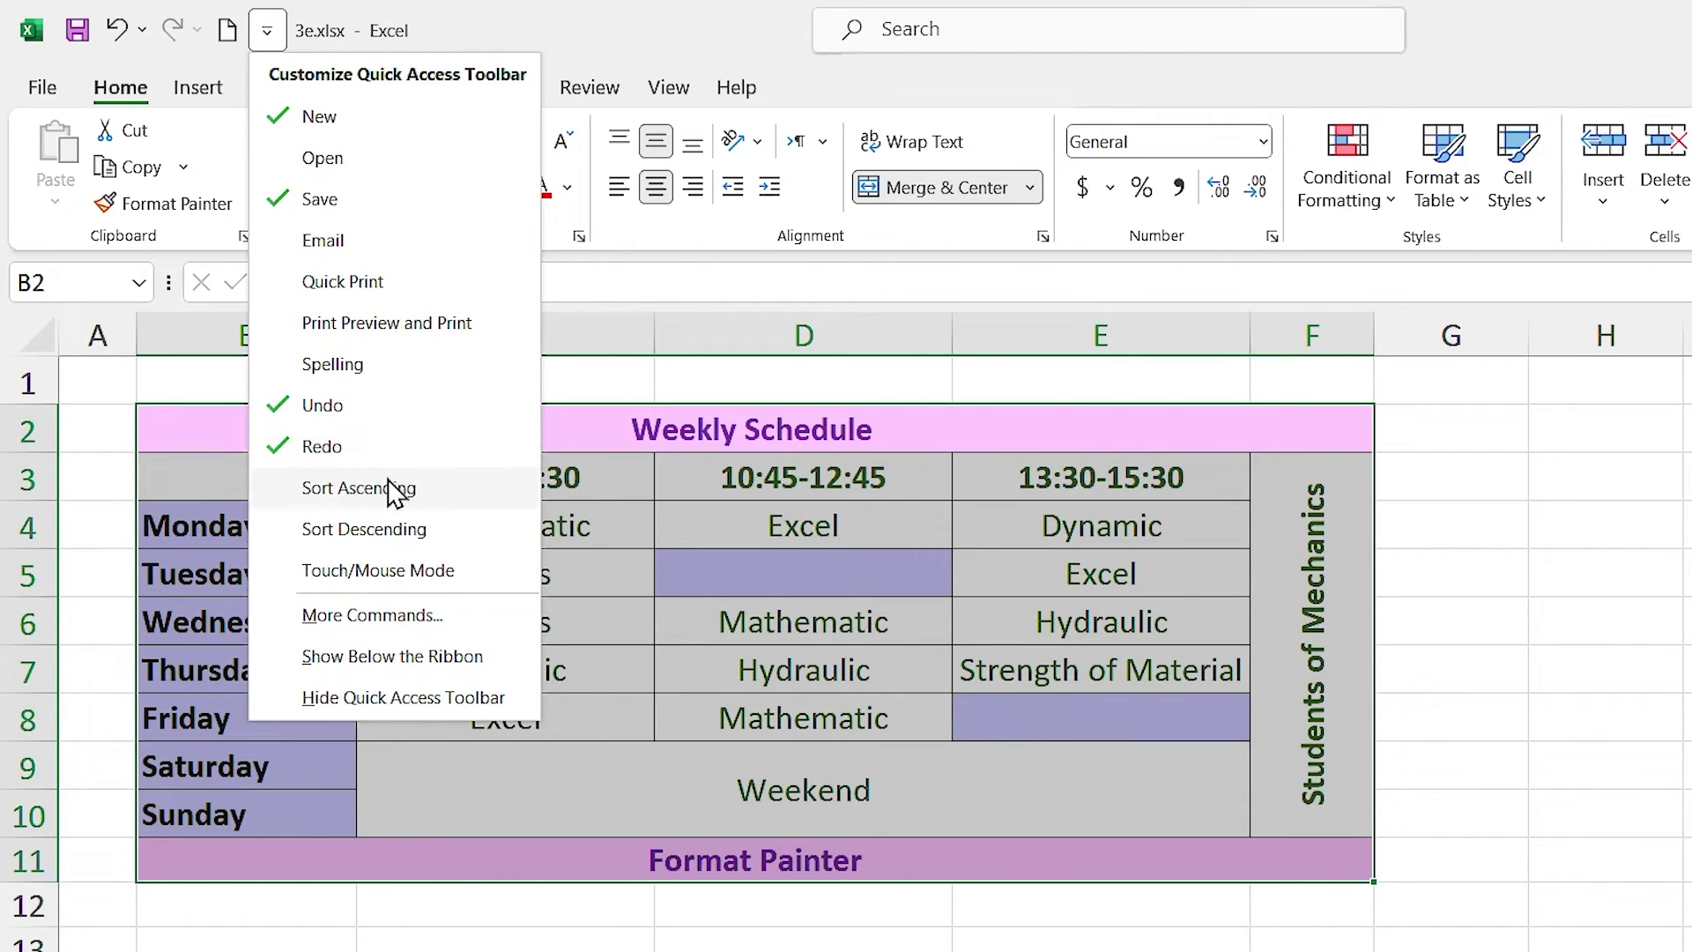
{"action": "left_click", "coordinate": [381, 617]}
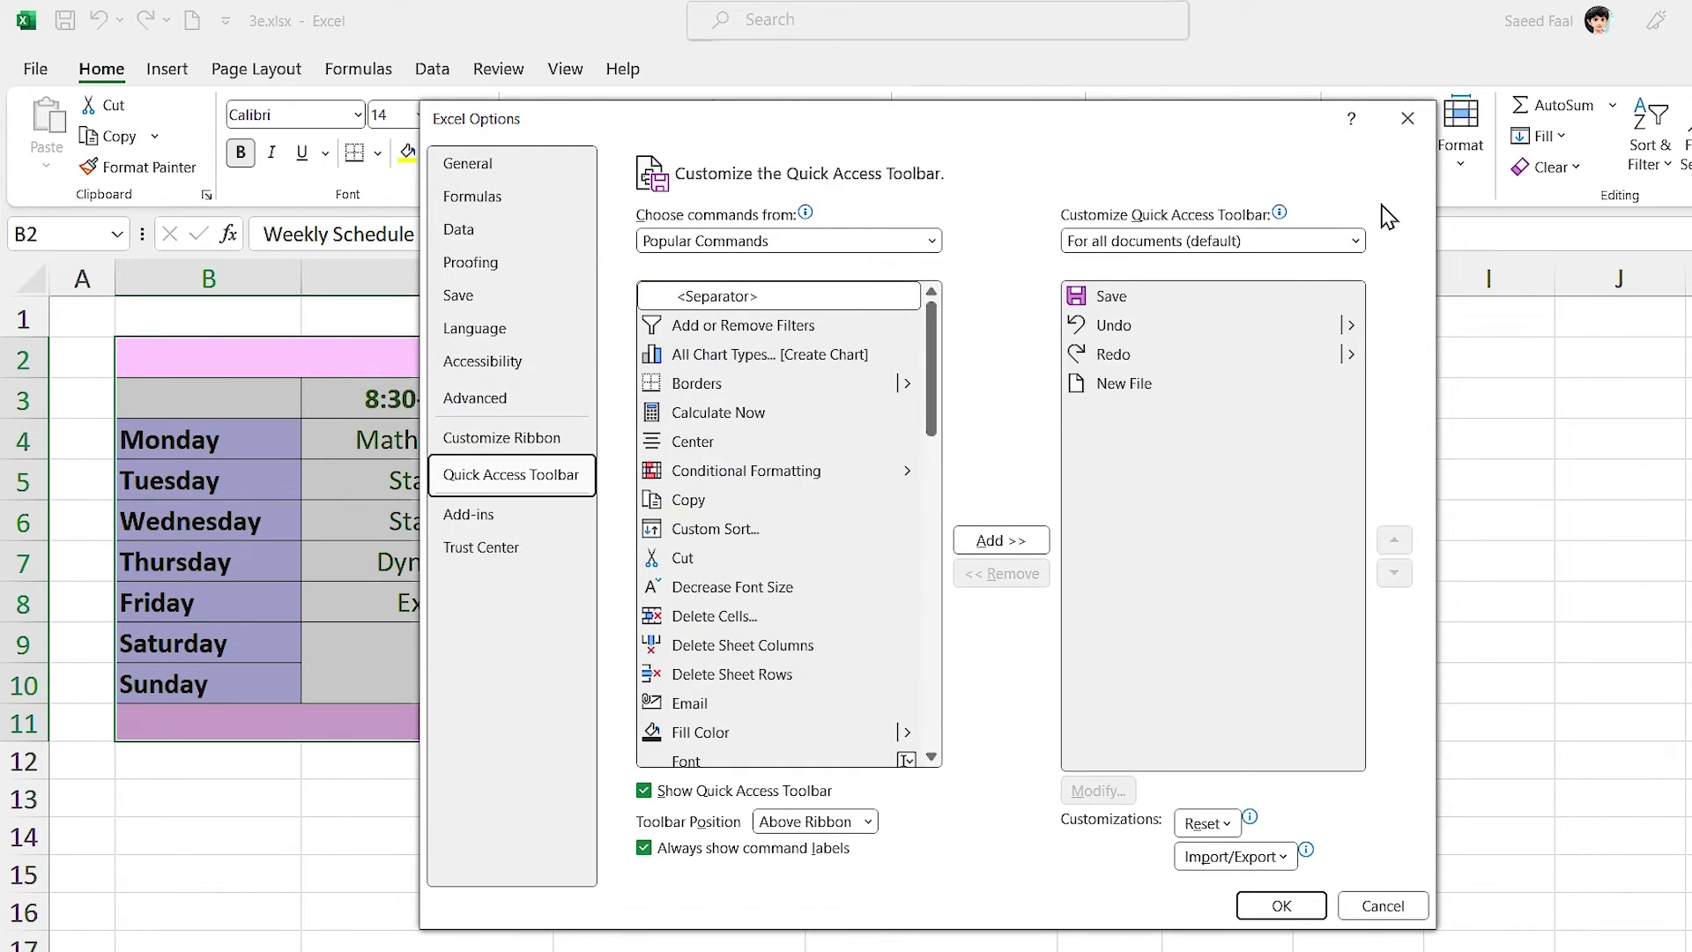
{"action": "left_click", "coordinate": [1407, 133]}
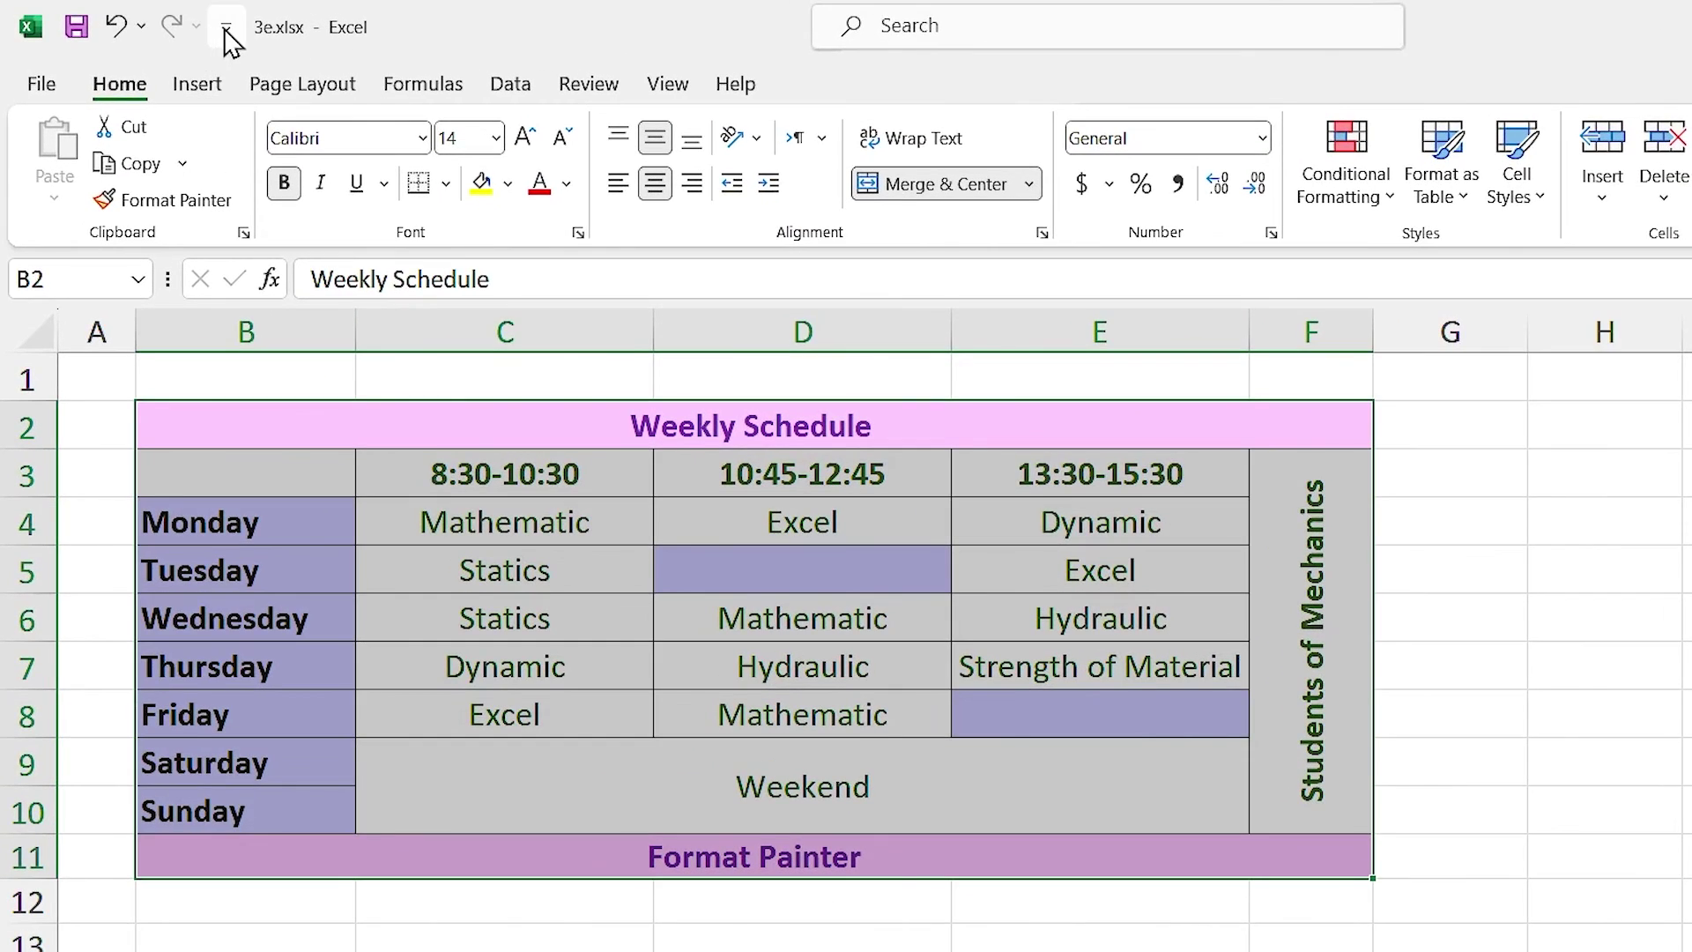
Step: Add the New command to the Quick Access Toolbar
{"action": "left_click", "coordinate": [225, 27]}
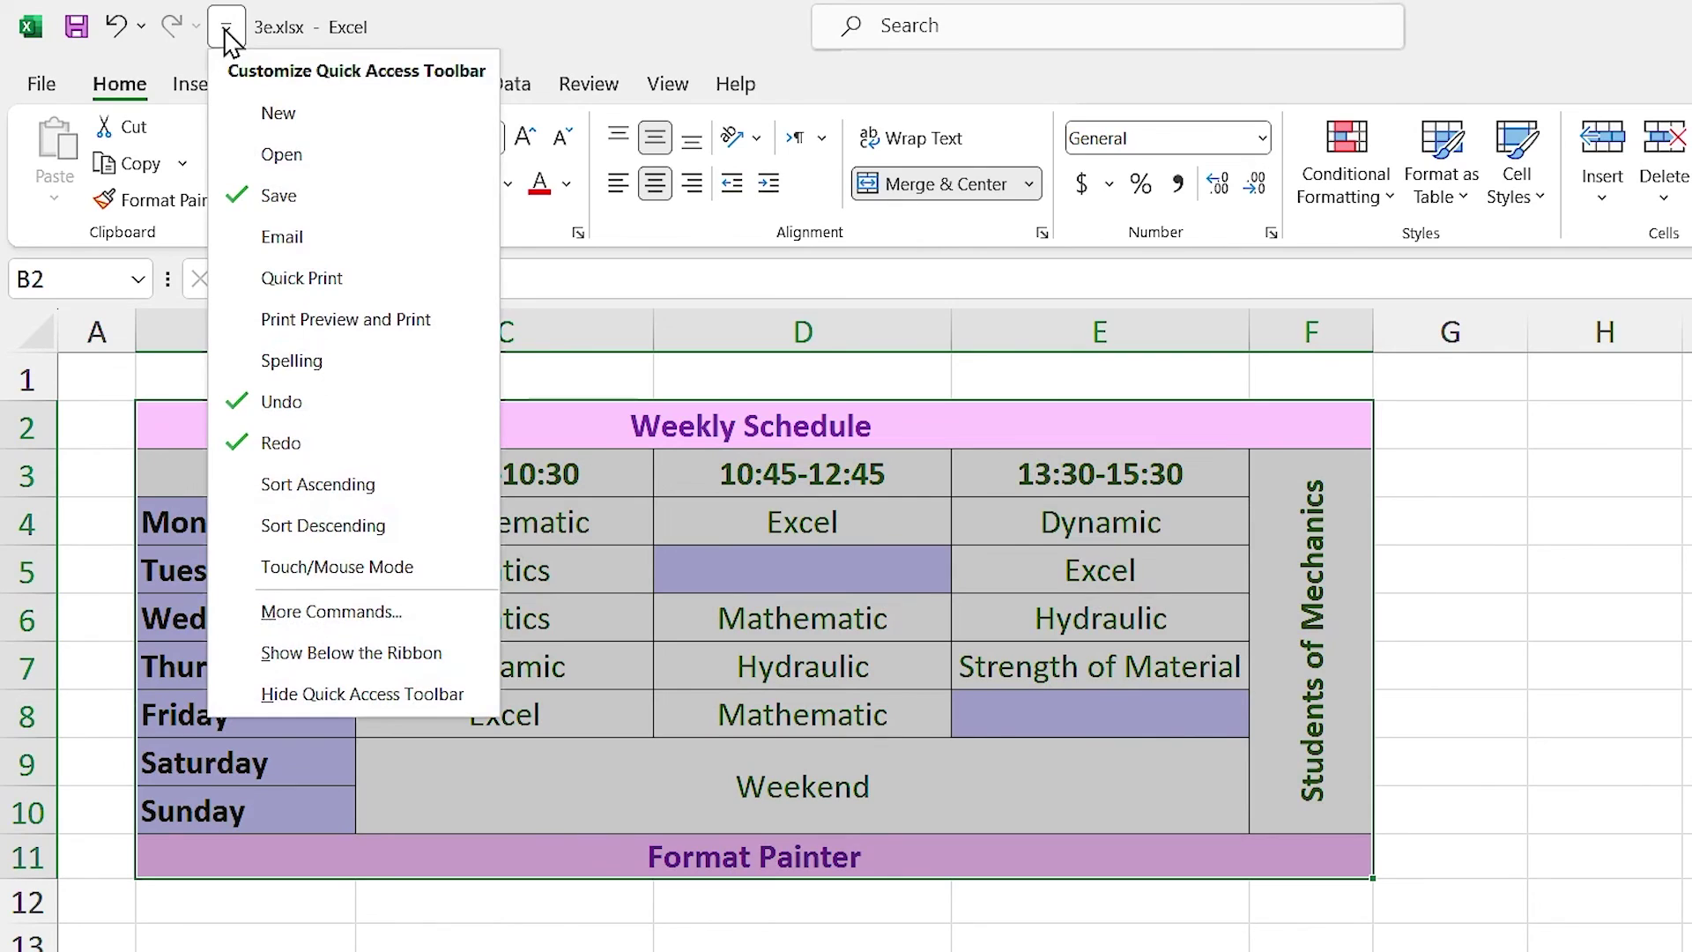
{"action": "left_click", "coordinate": [276, 115]}
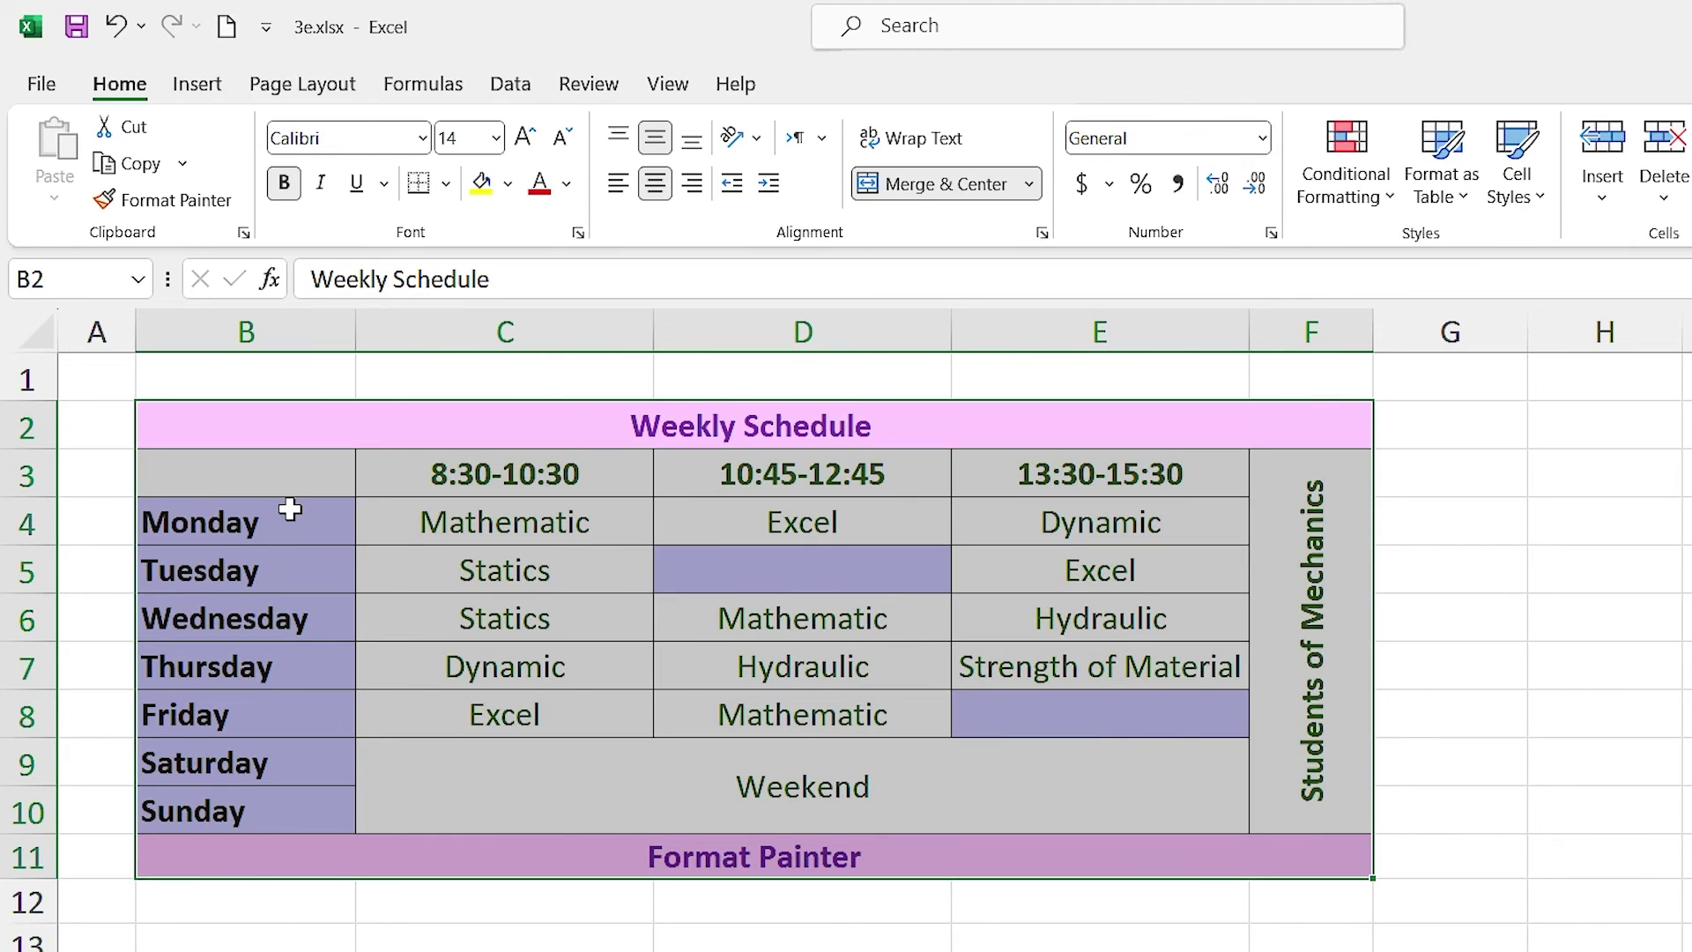
{"action": "left_click", "coordinate": [226, 26]}
Step: Copy the Weekly Schedule table B2:F11 and open a new blank workbook, Book2
{"action": "left_click_drag", "start_coordinate": [529, 410], "coordinate": [573, 872]}
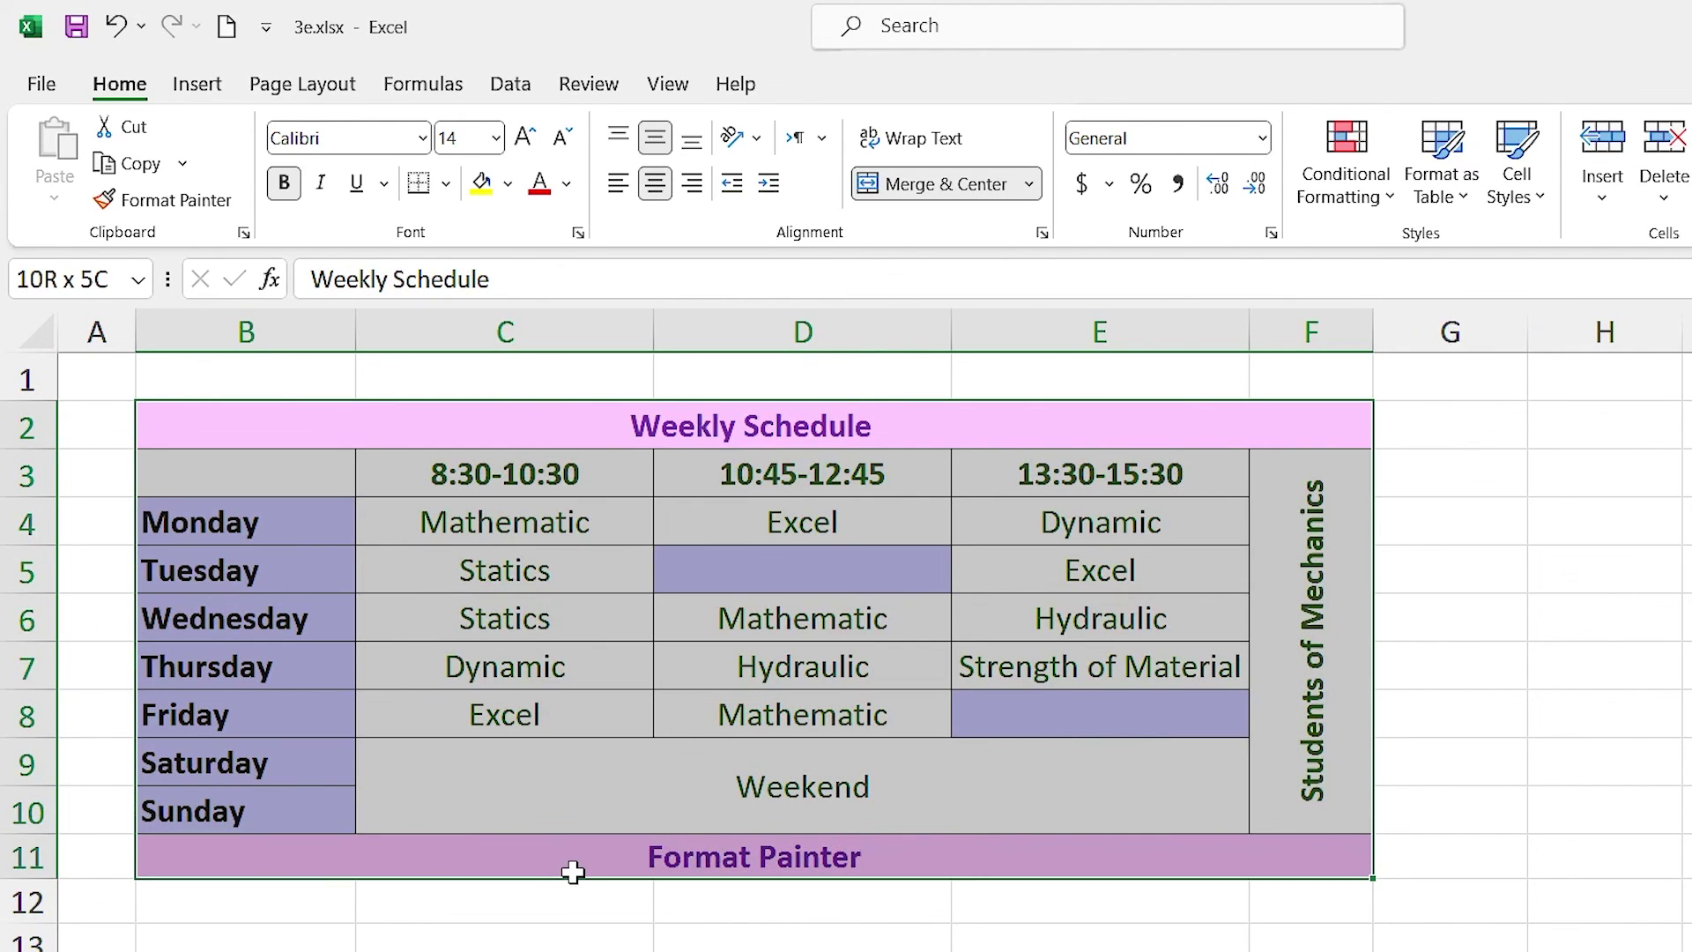
{"action": "key", "text": "ctrl+c"}
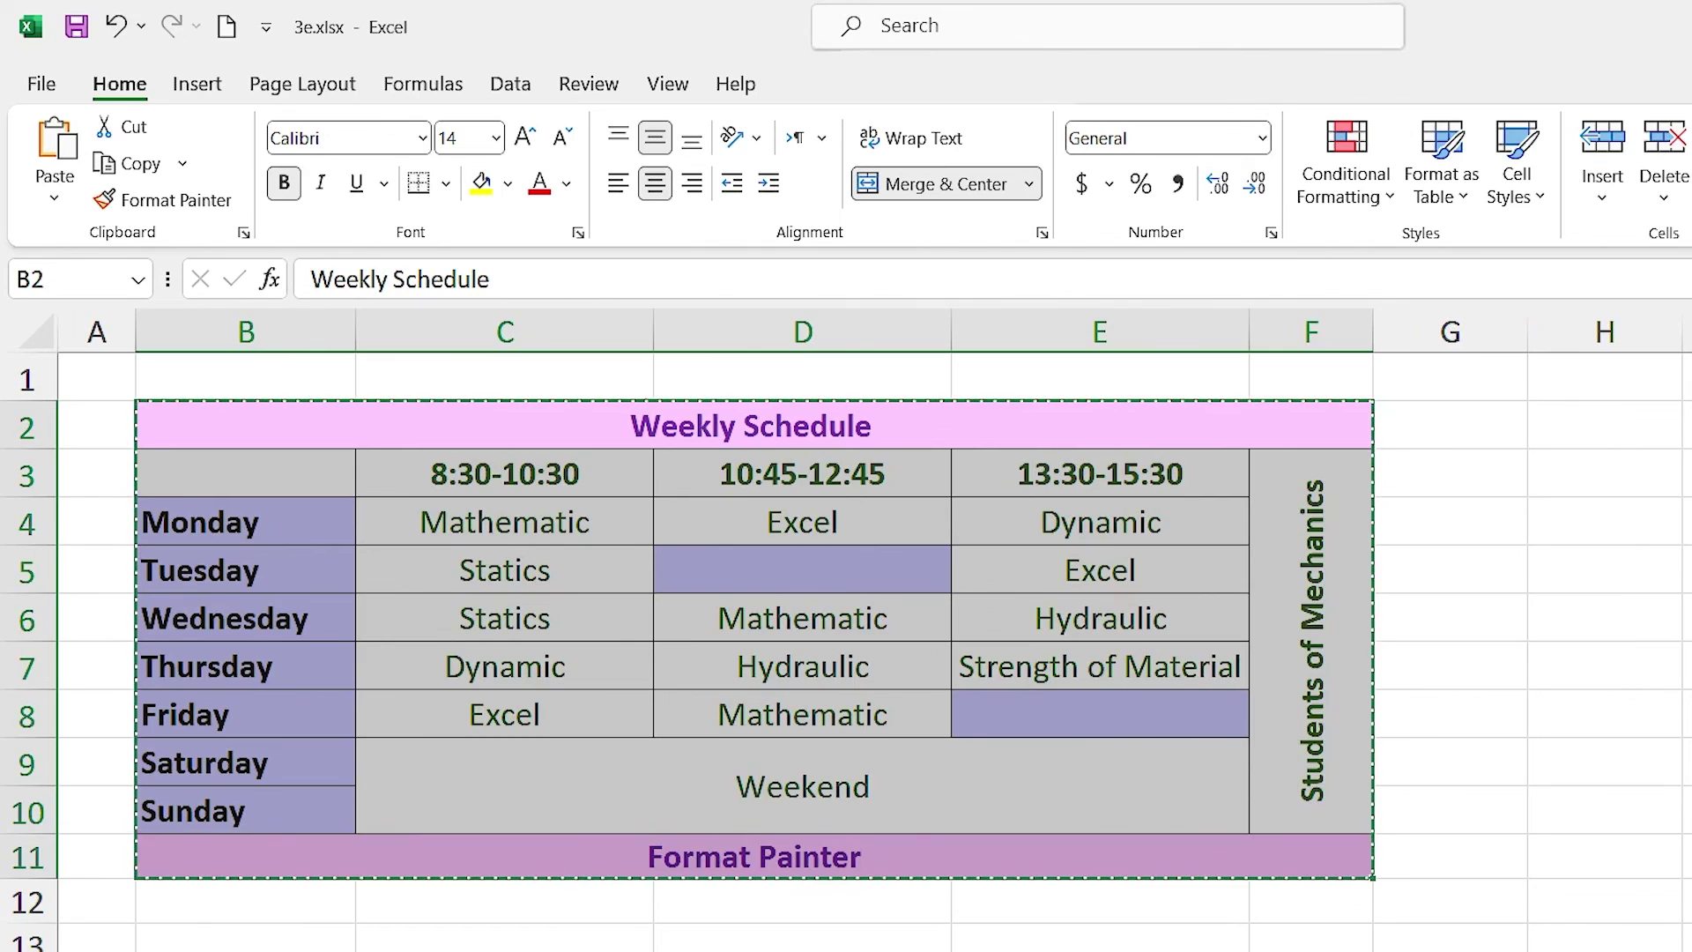
{"action": "key", "text": "alt+Tab"}
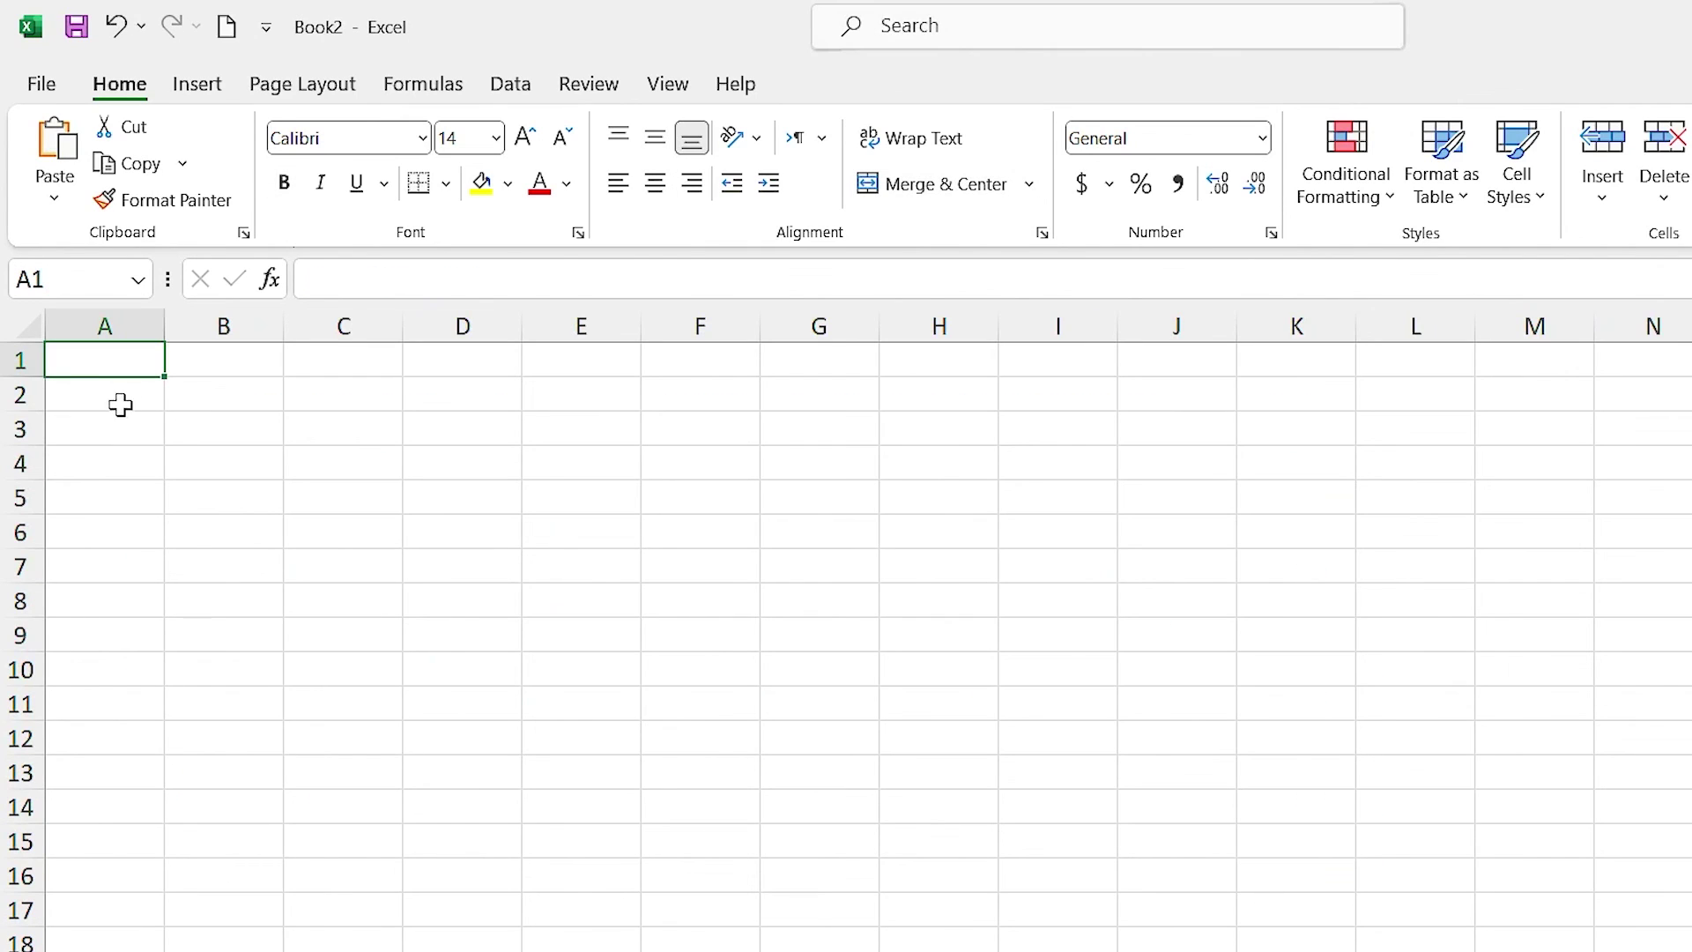